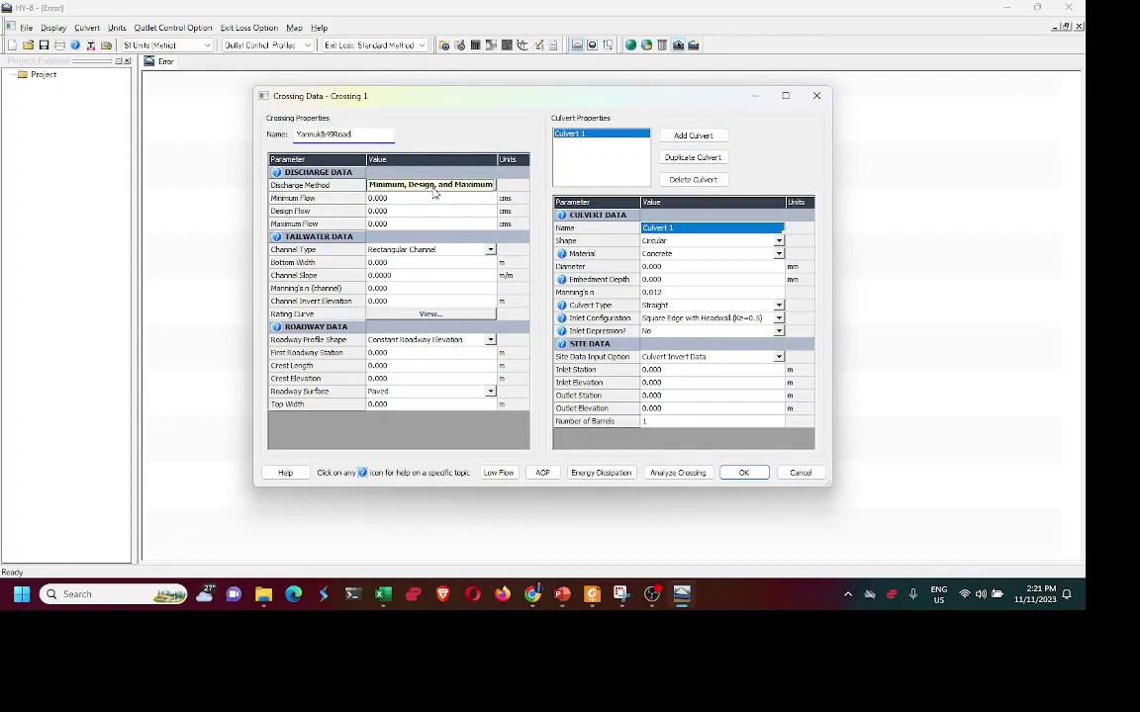
# Set the crossing's design flow to 25 cms and its maximum flow to 30 cms
pyautogui.click(417, 200)
pyautogui.click(417, 212)
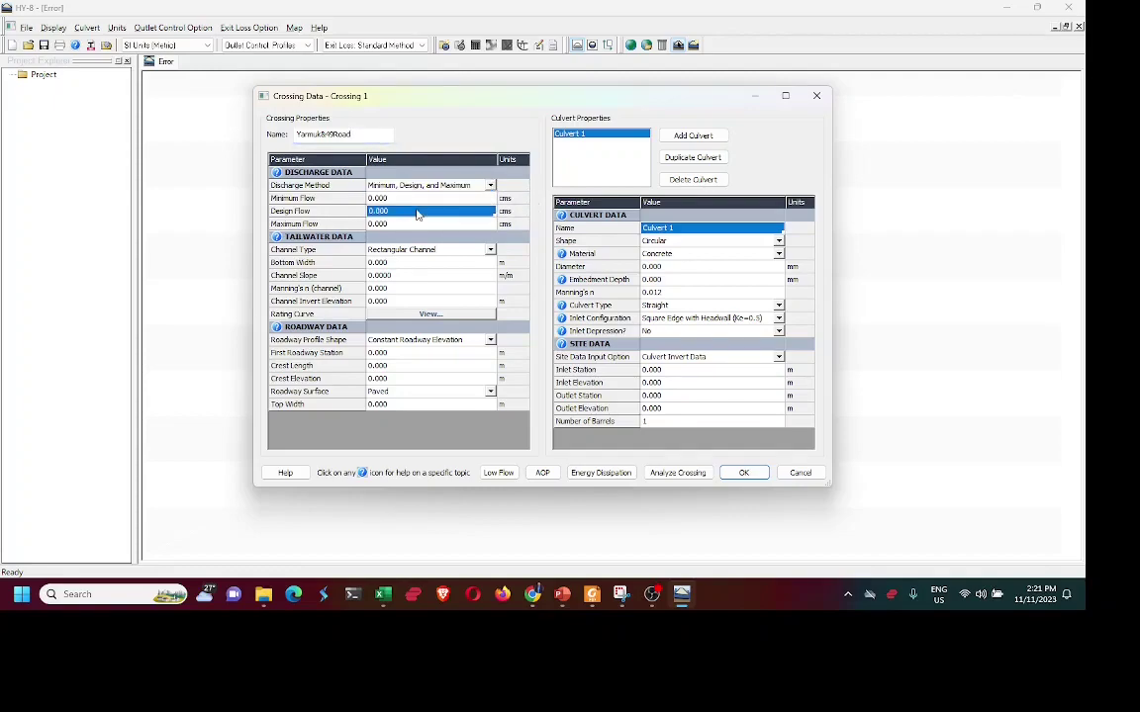
pyautogui.write('25')
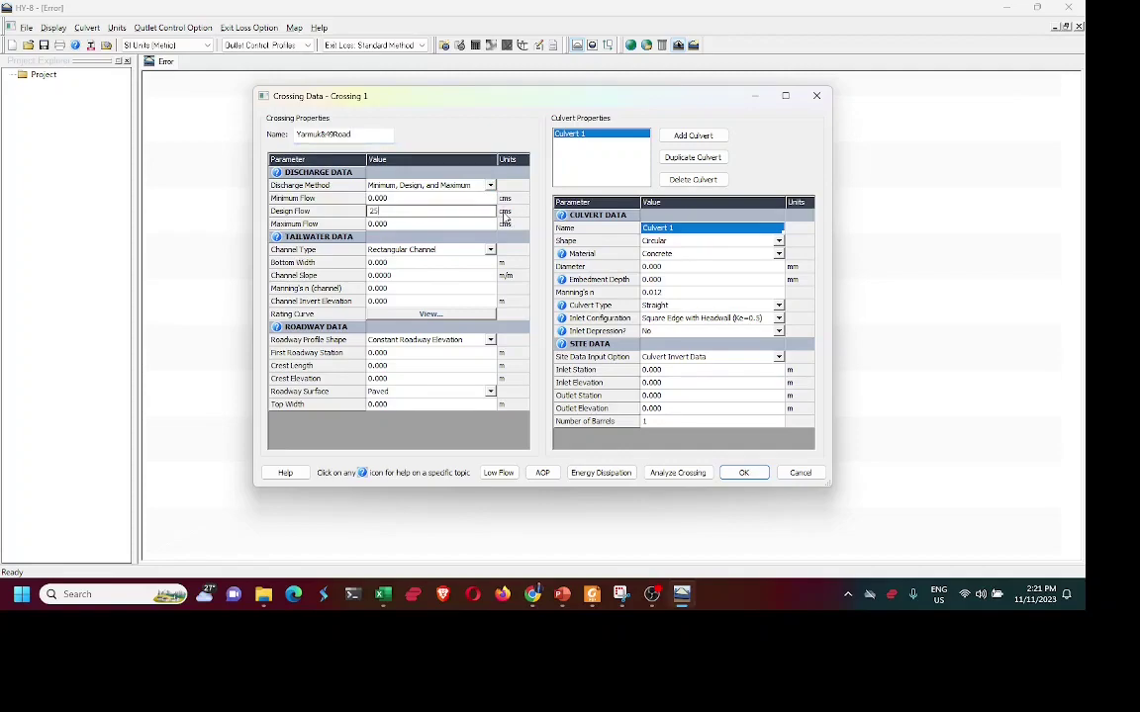
pyautogui.click(393, 226)
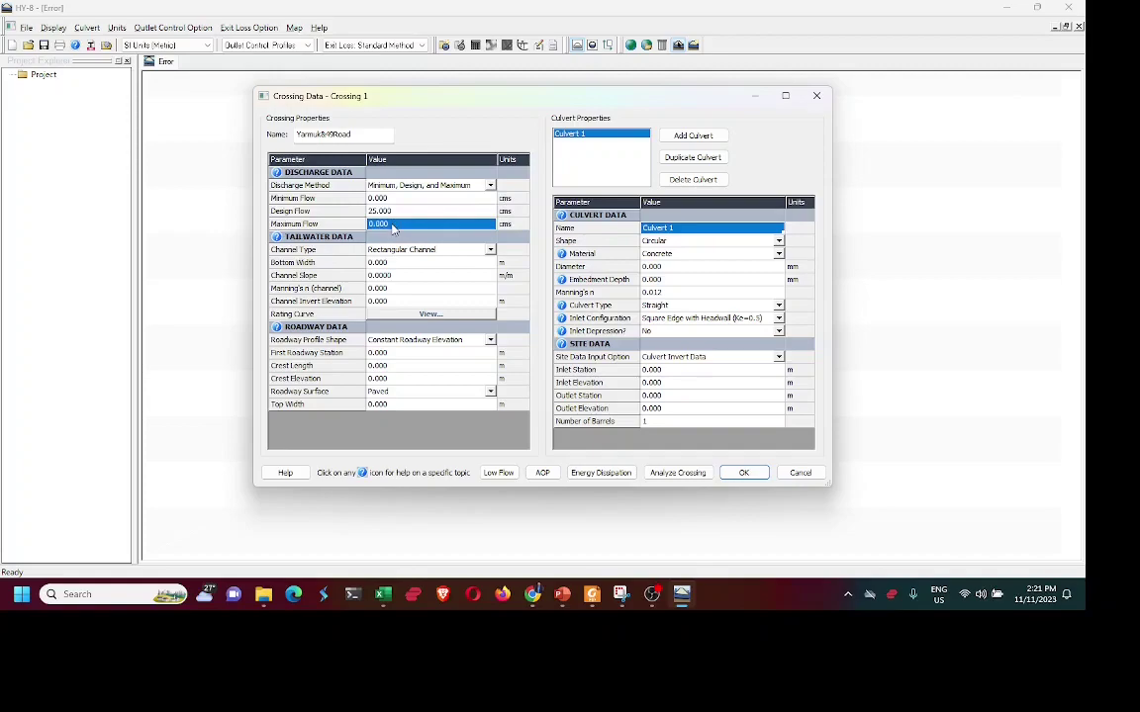
pyautogui.write('30')
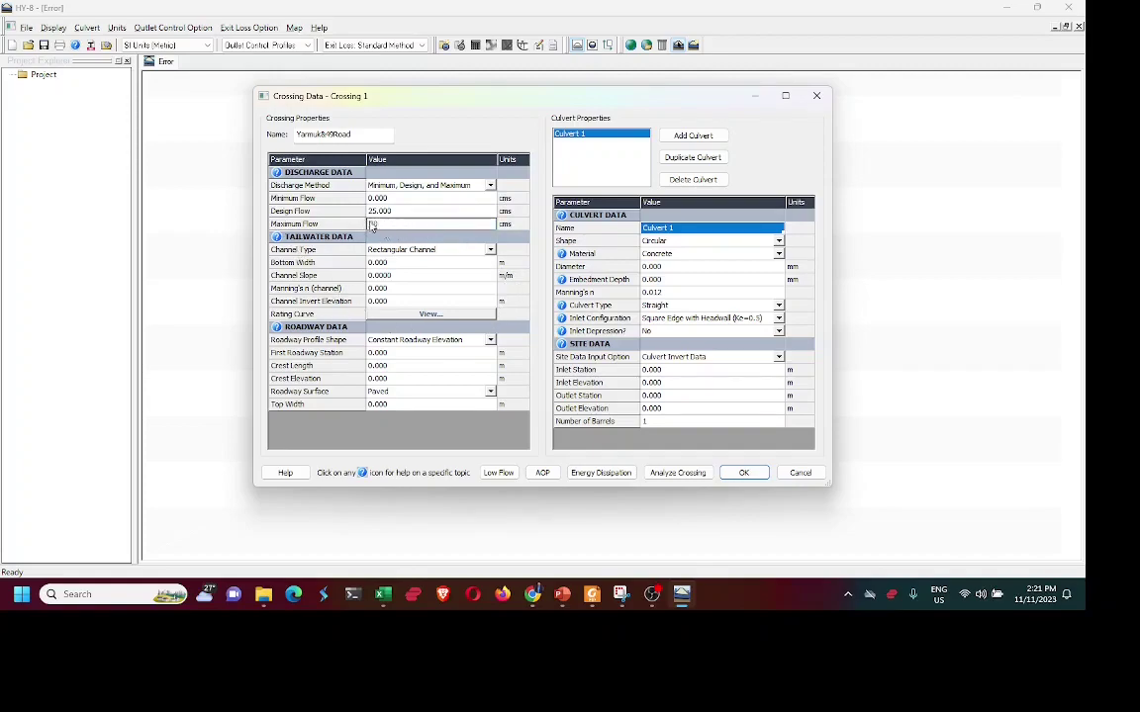
# Make the tailwater channel a Trapezoidal Channel with a 7 m bottom width and a 1.5:1 side slope
pyautogui.click(490, 251)
pyautogui.click(443, 263)
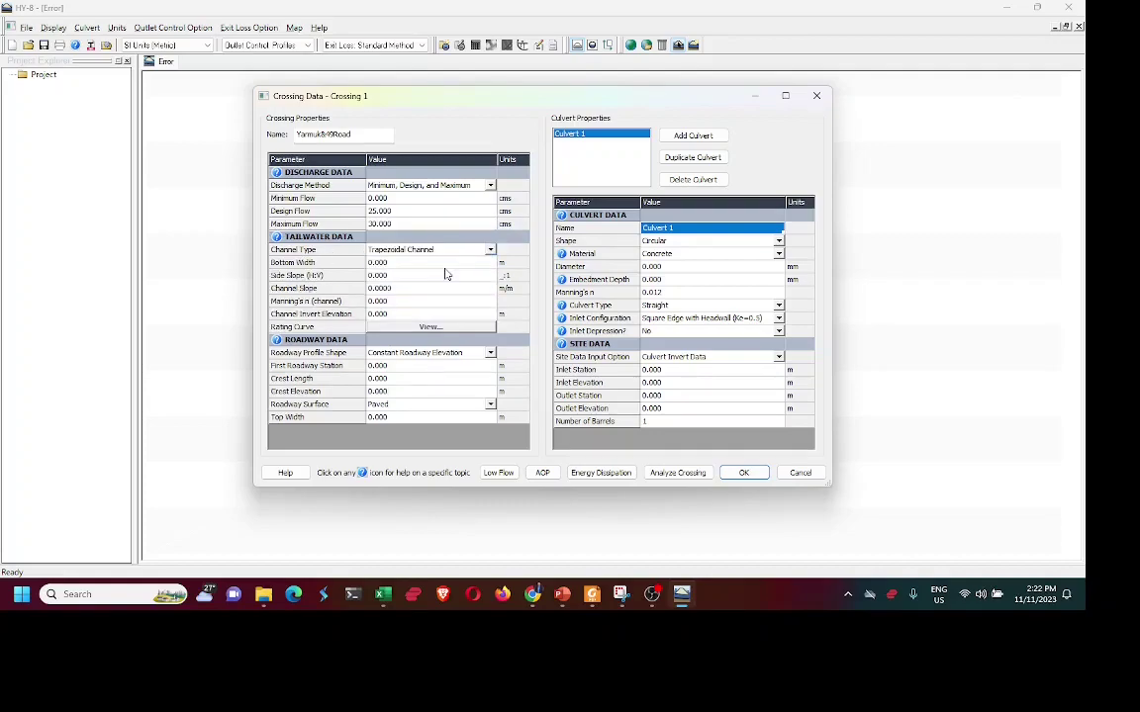
pyautogui.click(393, 263)
pyautogui.write('7')
pyautogui.click(399, 277)
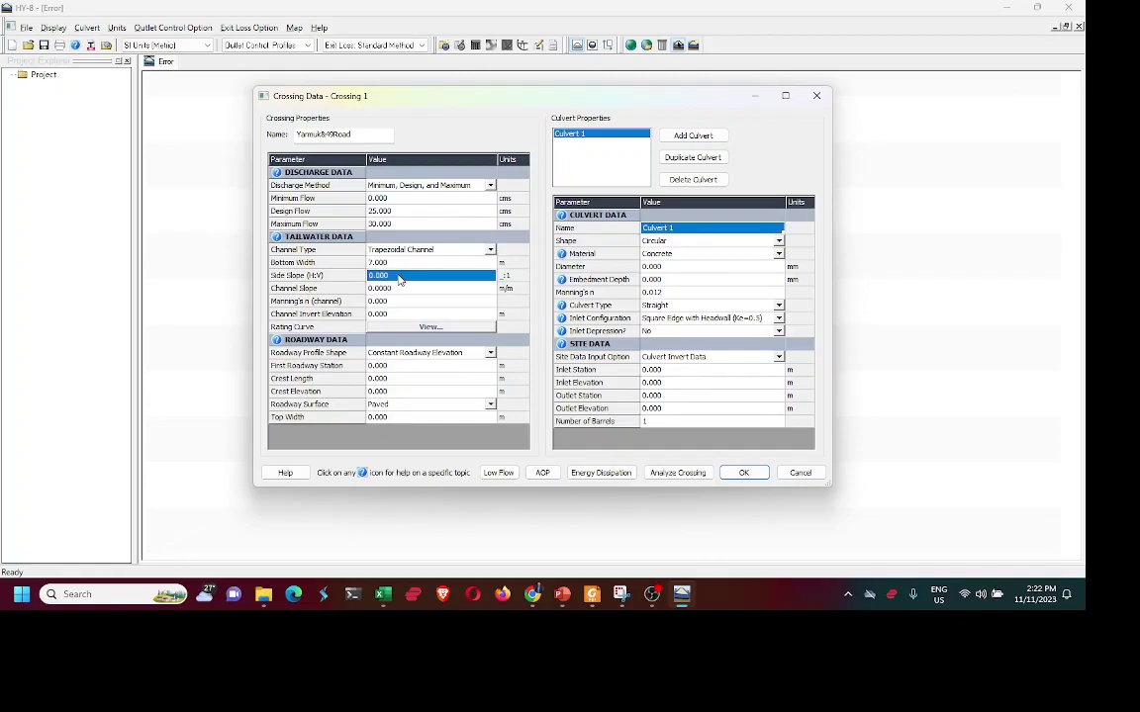
pyautogui.write('1.5')
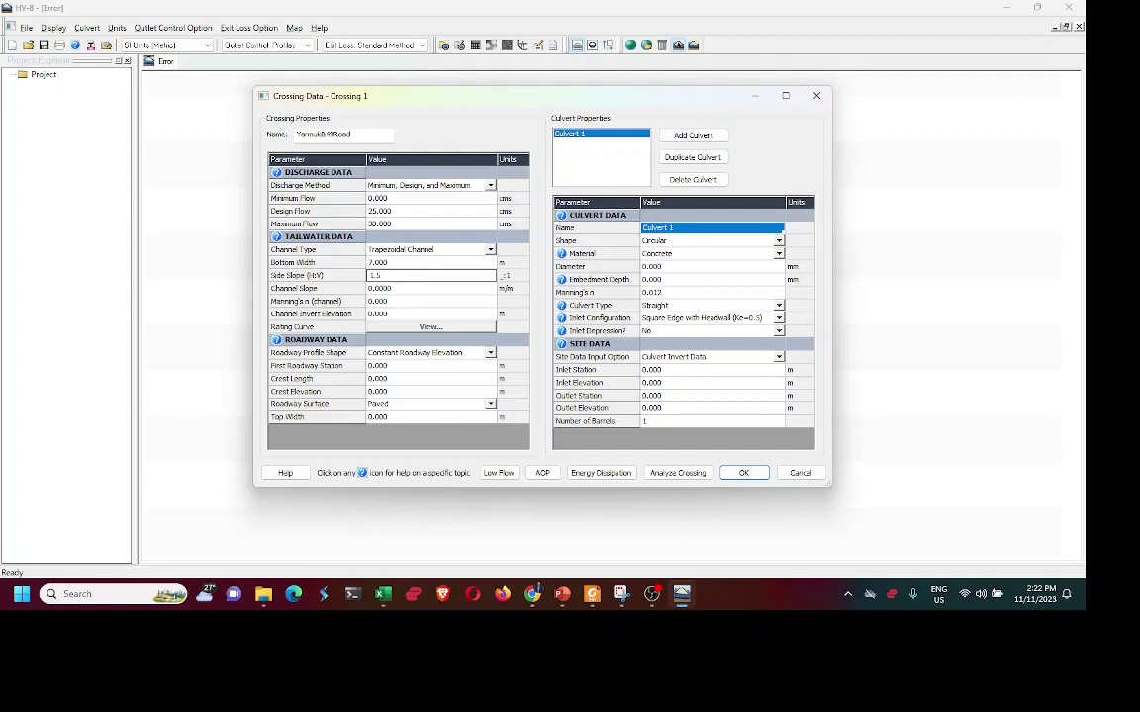
# Set the tailwater channel slope to 0.0025, Manning's n to 0.05 and the channel invert elevation to 299.950 m
pyautogui.click(399, 288)
pyautogui.write('0.0')
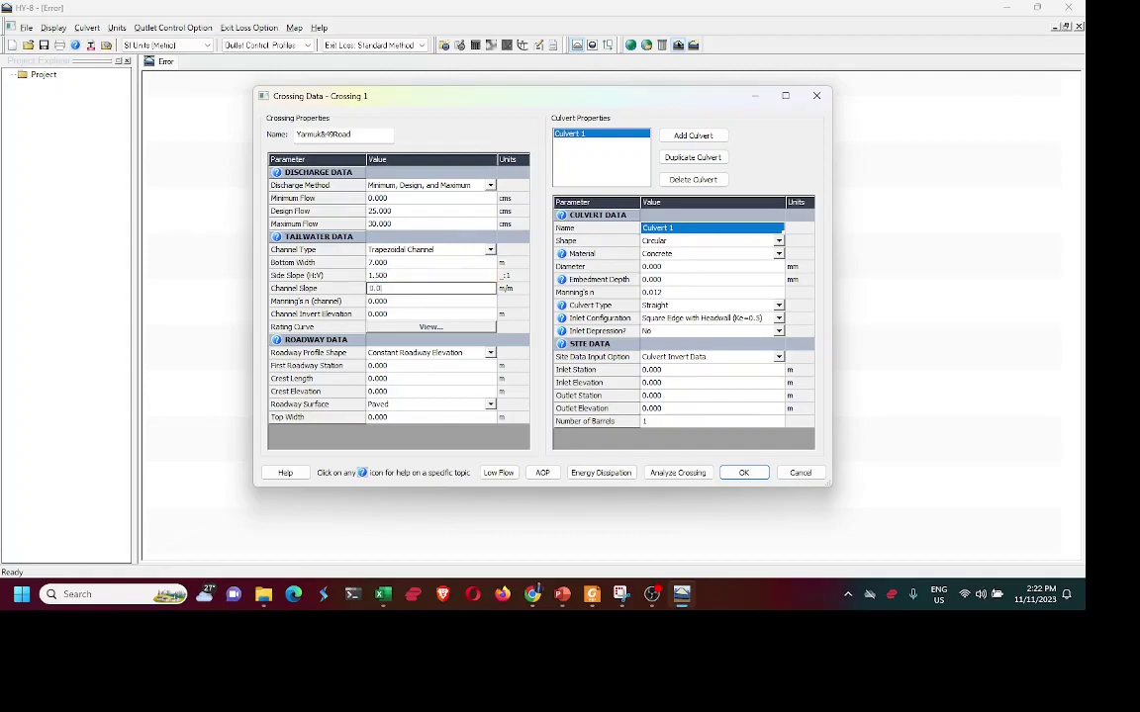
pyautogui.write('025')
pyautogui.click(425, 305)
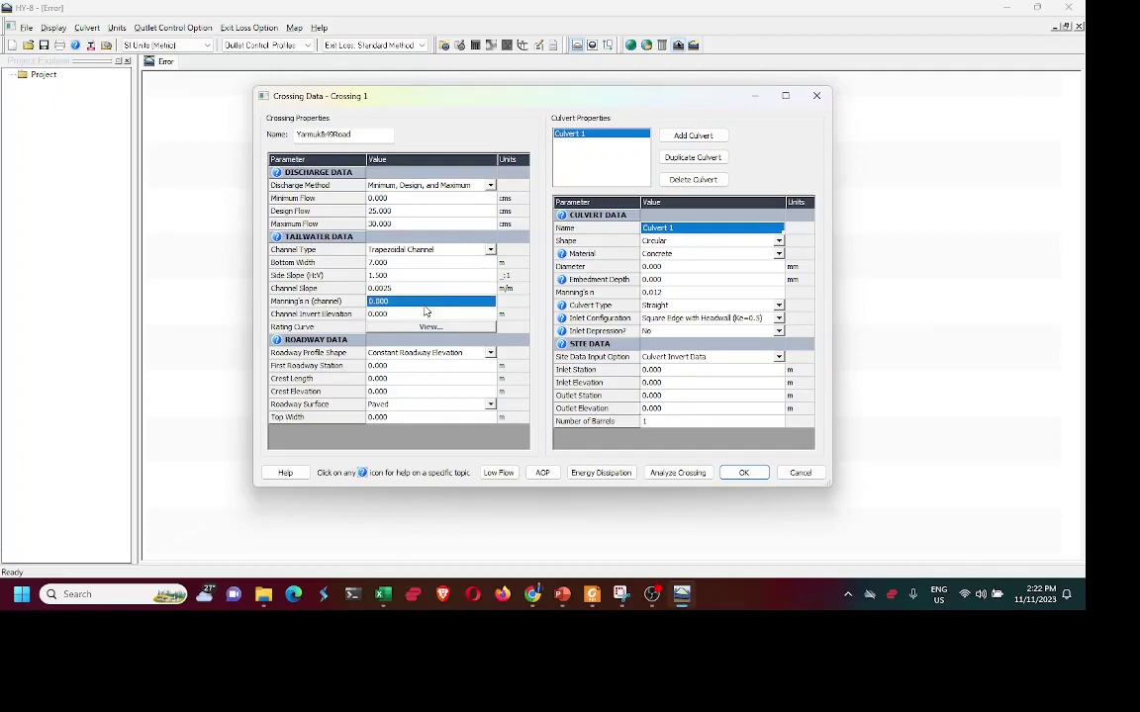
pyautogui.write('0.')
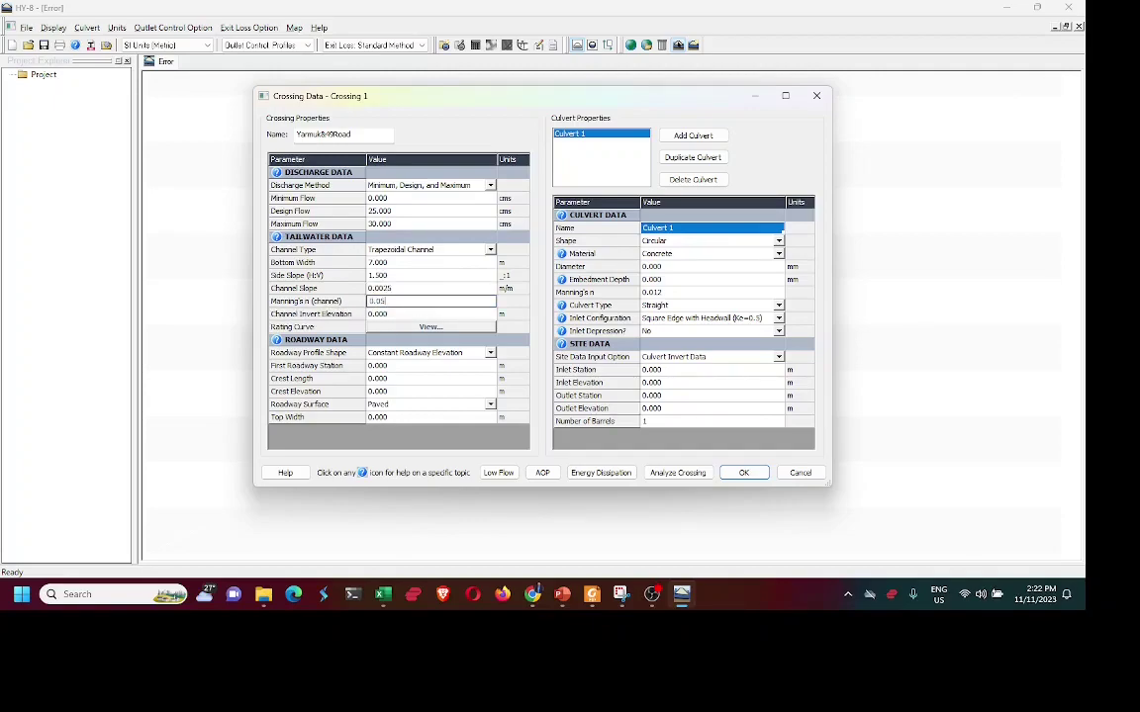
pyautogui.write('05')
pyautogui.click(398, 316)
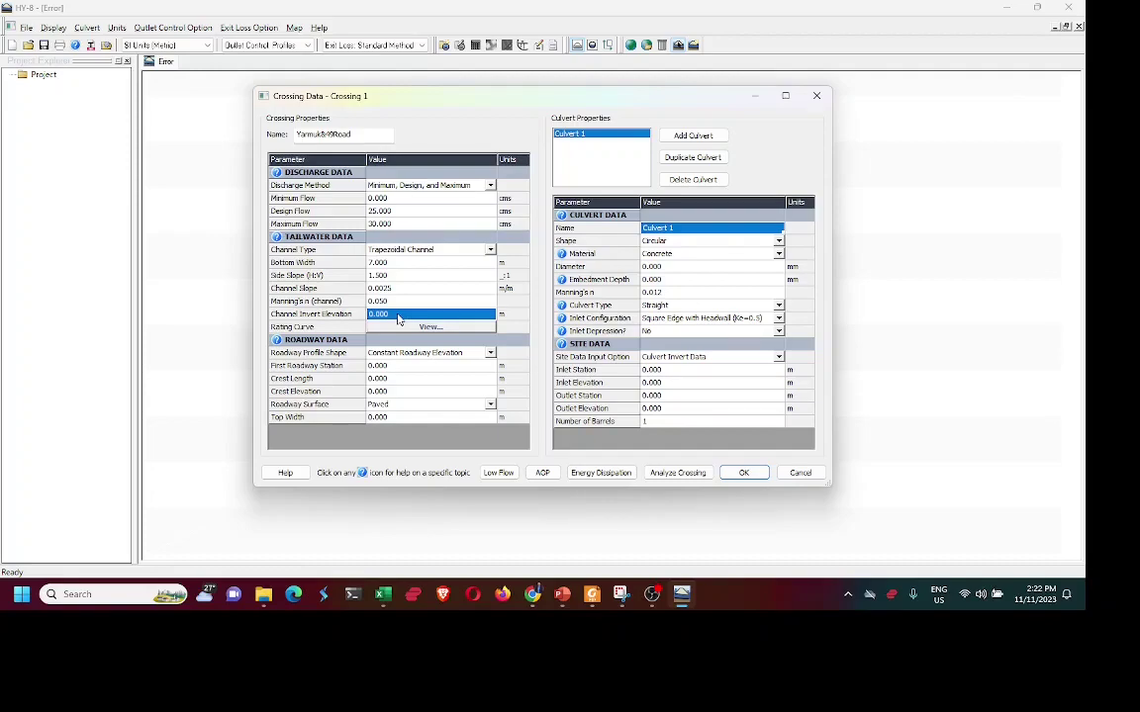
pyautogui.write('299.950')
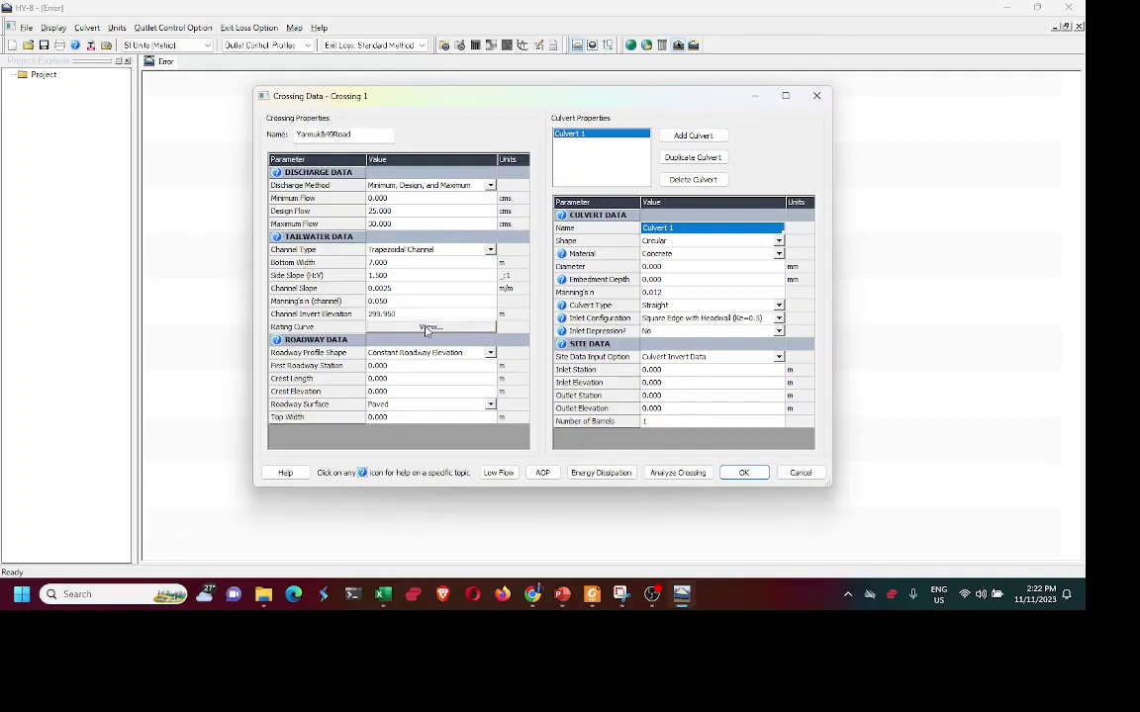
# Examine the tailwater rating curve table and its downstream channel plot, and close both
pyautogui.click(429, 328)
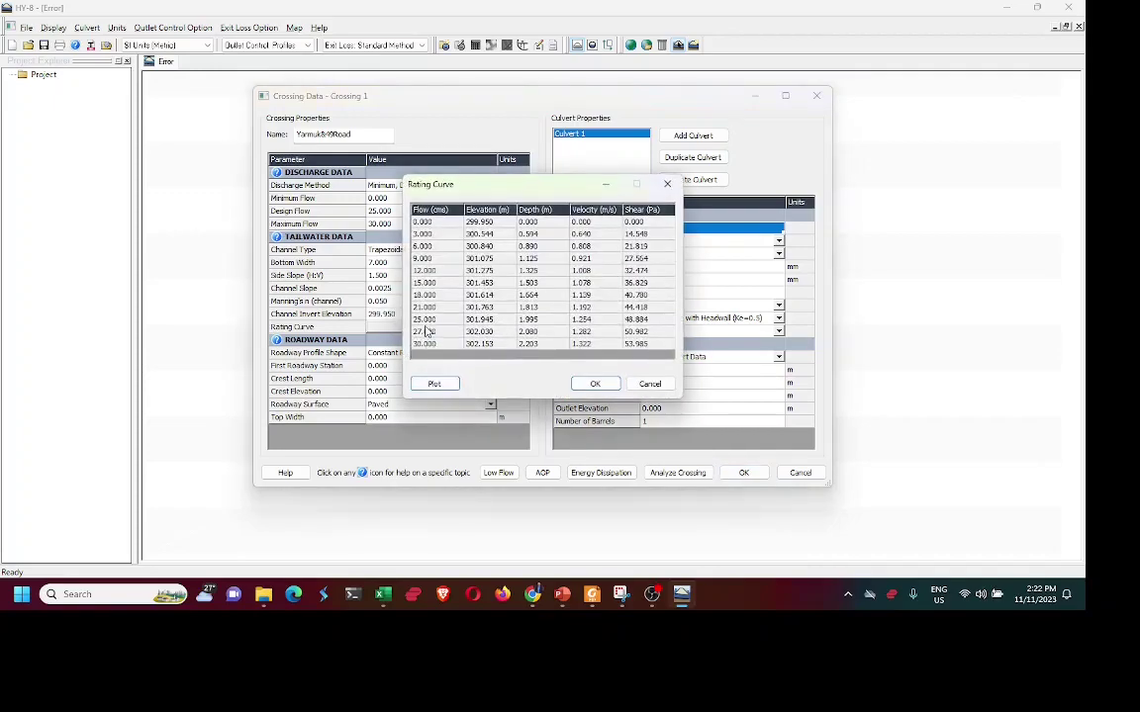
pyautogui.click(435, 384)
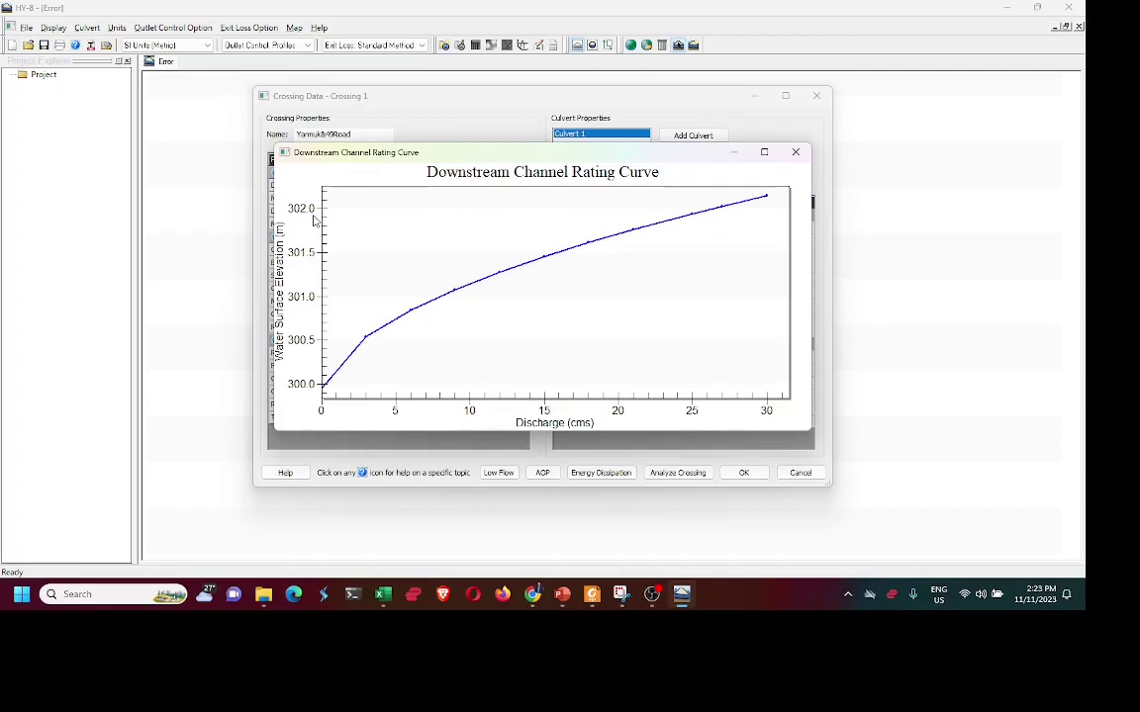
pyautogui.press('Escape')
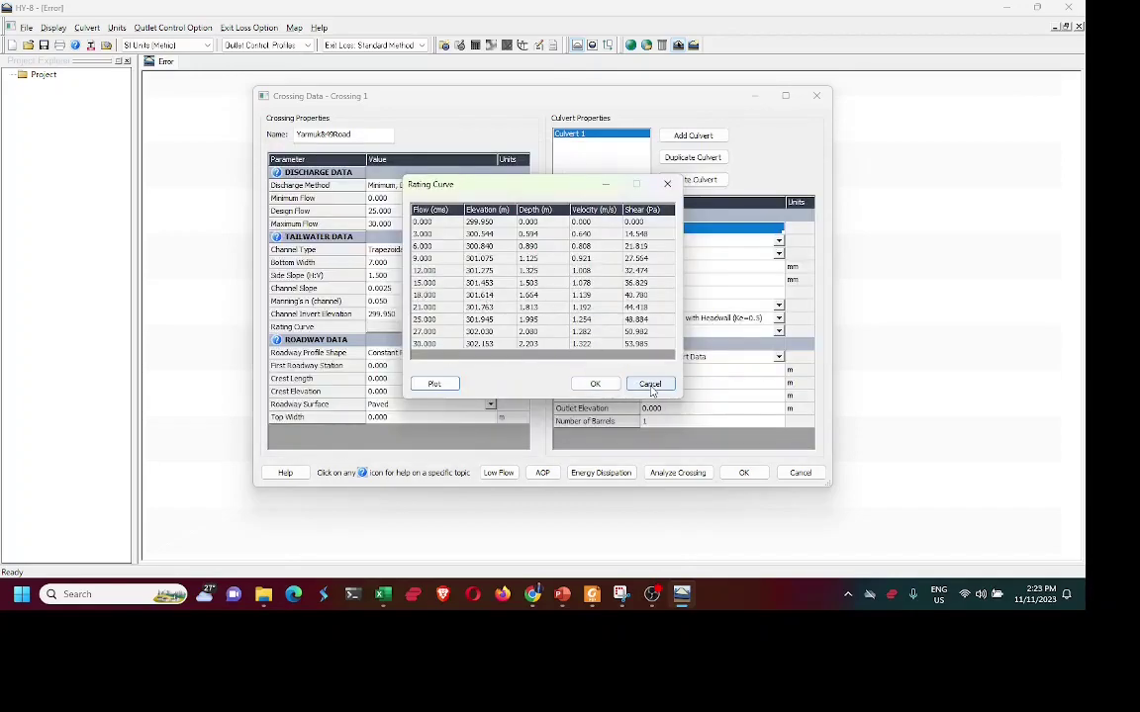
pyautogui.click(597, 385)
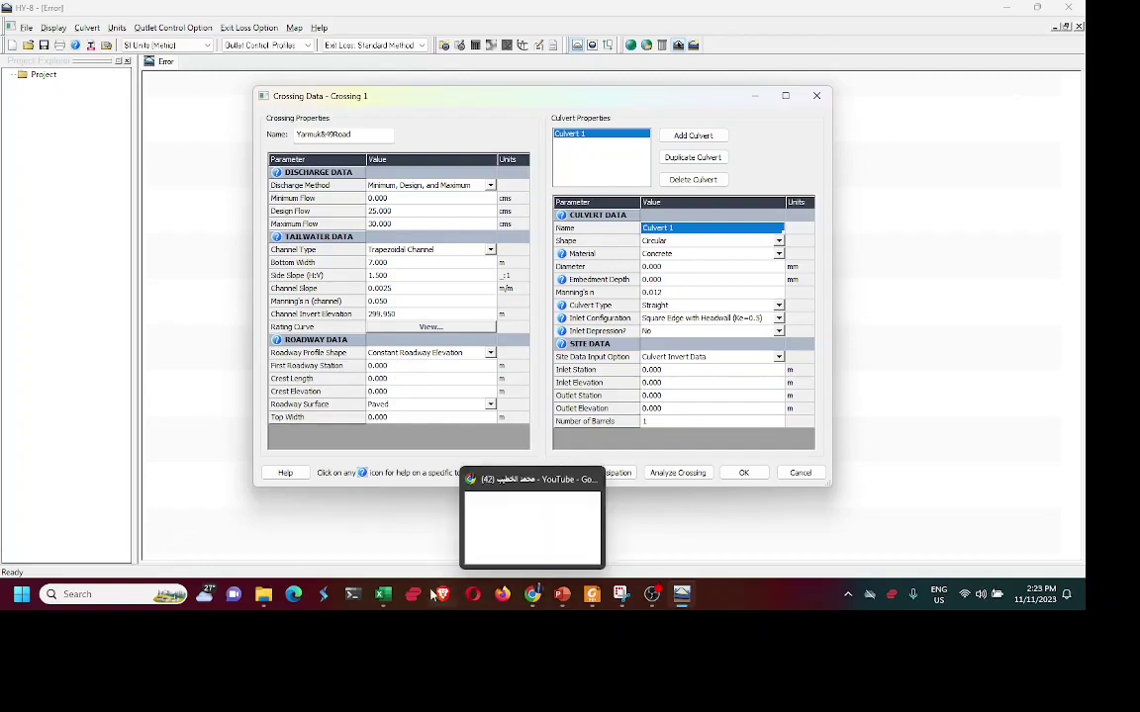
# Check the channel top width in the DesignOfCulvert Excel workbook and set the roadway crest length in HY-8 to 28 m
pyautogui.moveTo(389, 595)
pyautogui.click(383, 520)
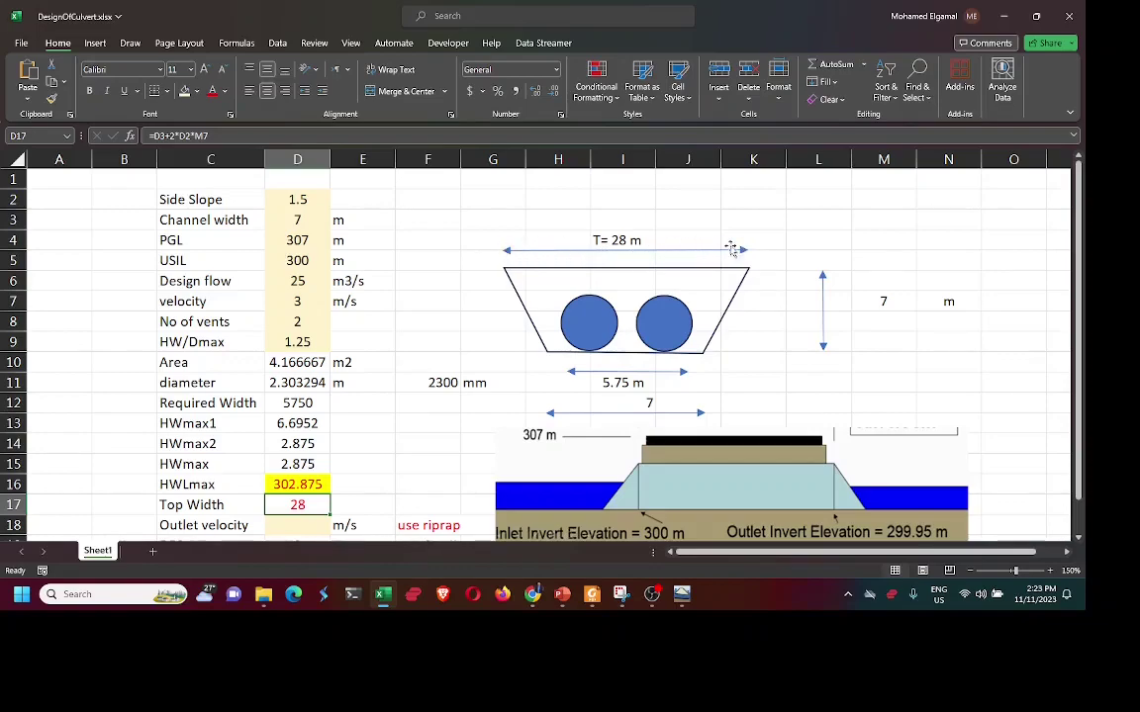
pyautogui.click(682, 595)
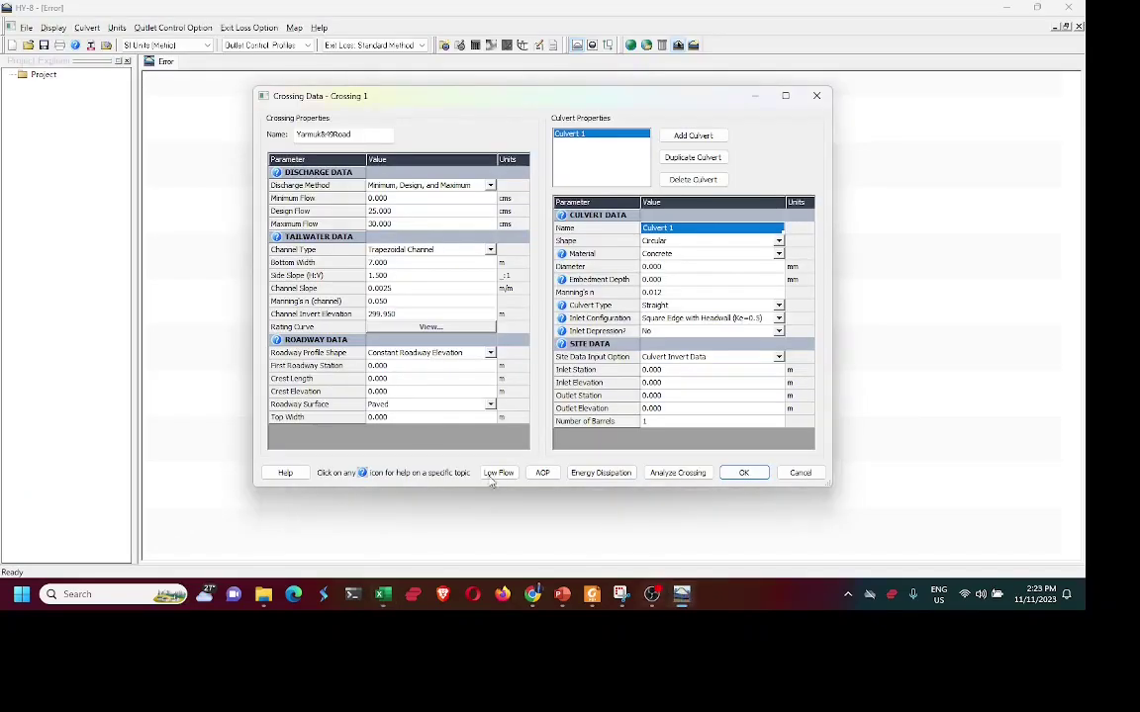
pyautogui.click(394, 382)
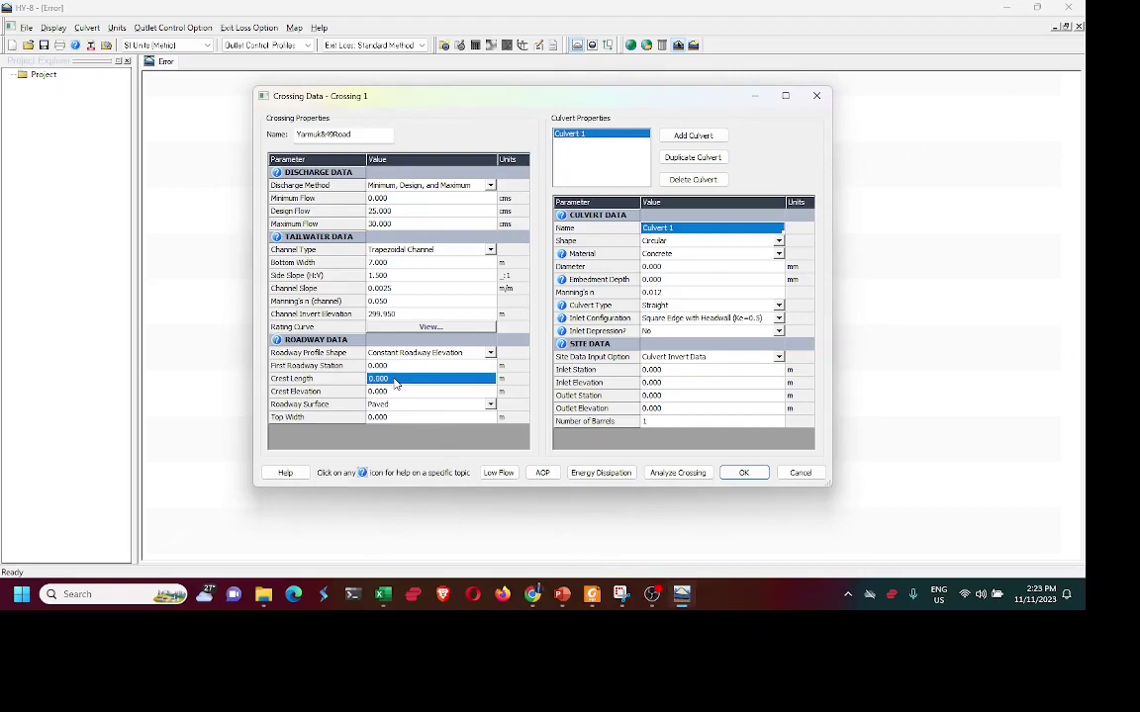
pyautogui.write('2')
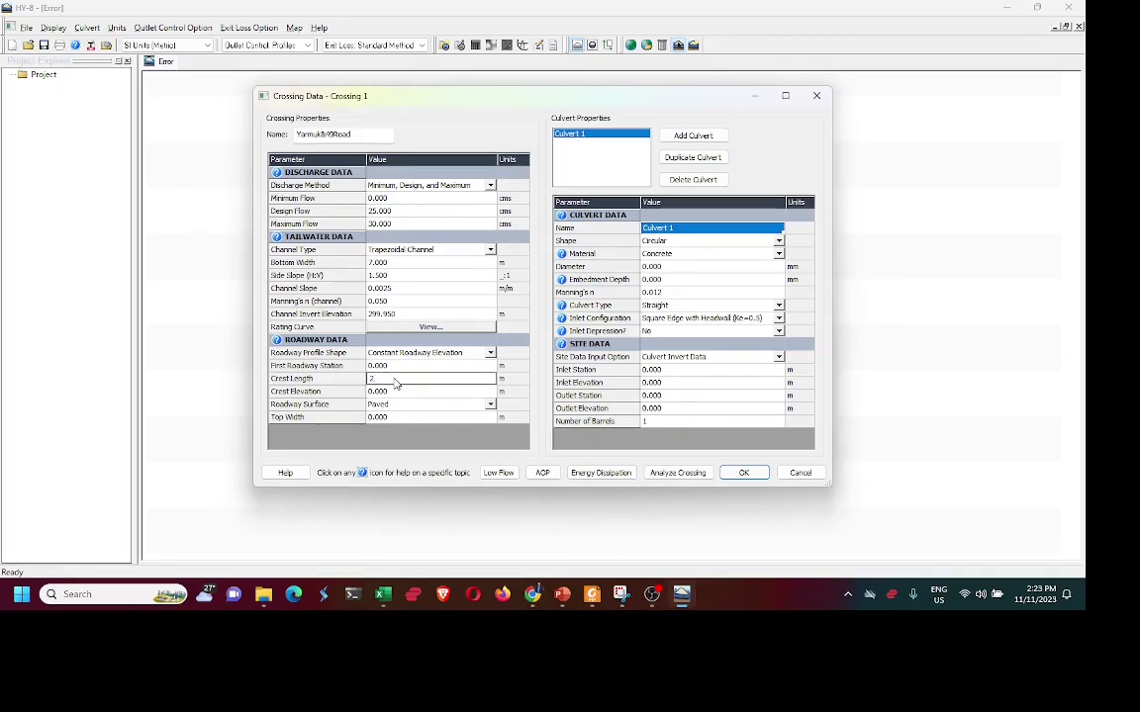
pyautogui.write('8')
# Set the roadway crest elevation to 307 m and the roadway top width to 20 m, consulting the Excel workbook's sketch
pyautogui.click(396, 393)
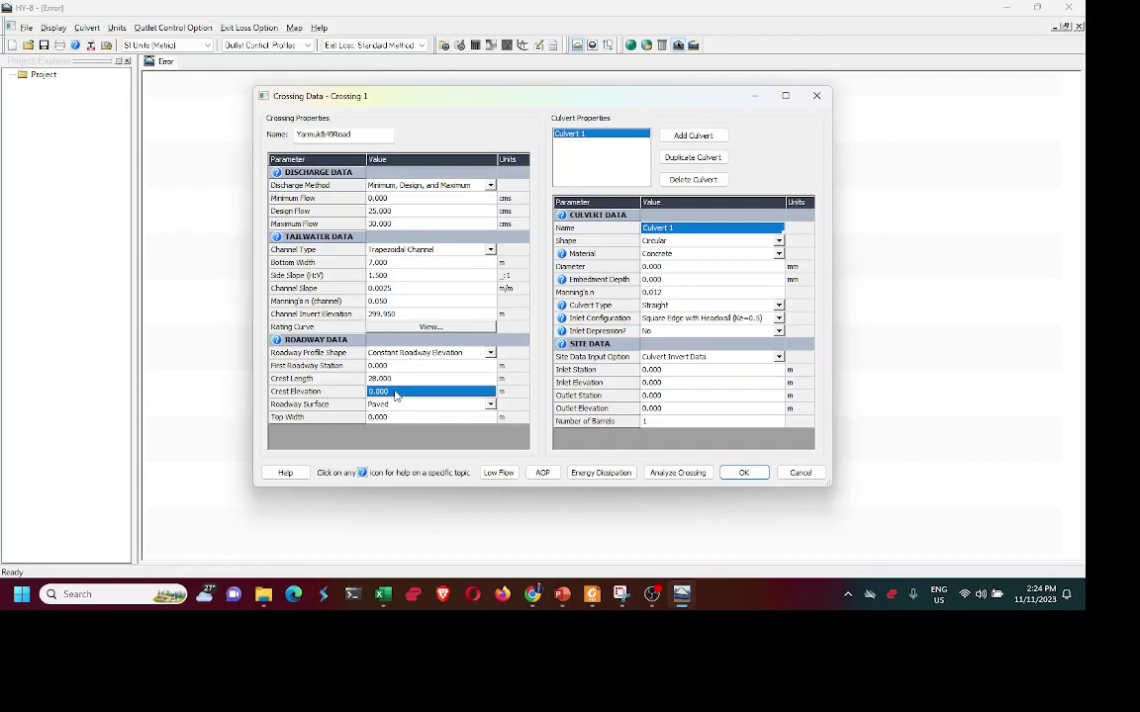
pyautogui.write('307')
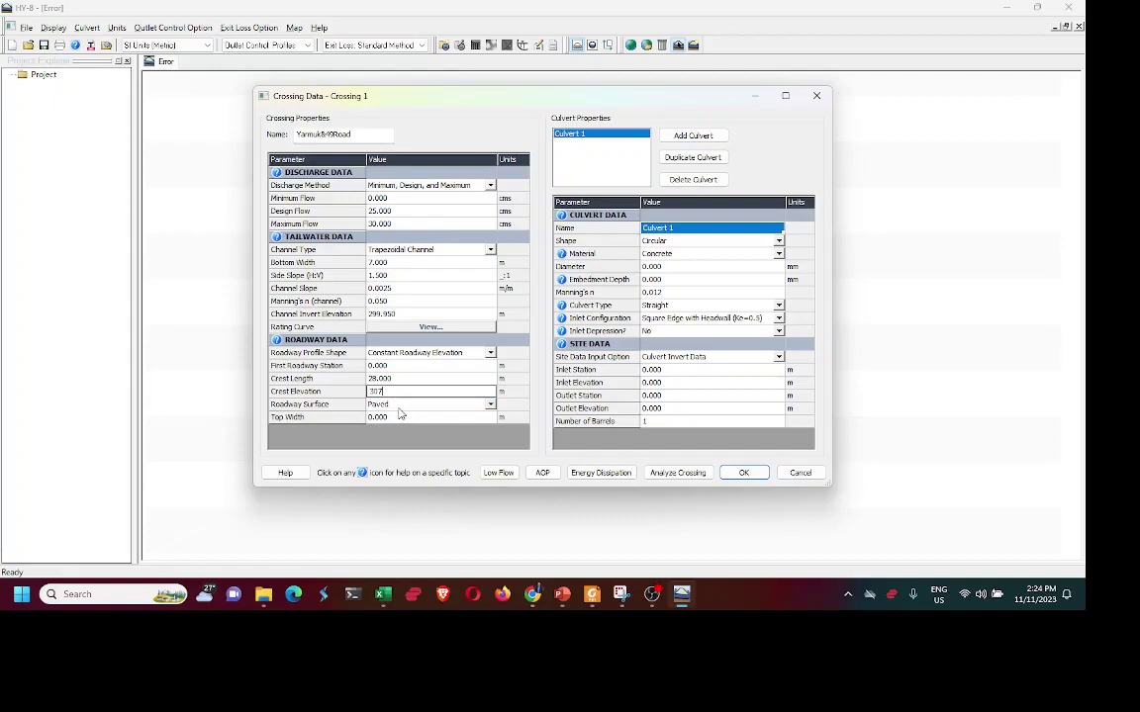
pyautogui.click(413, 420)
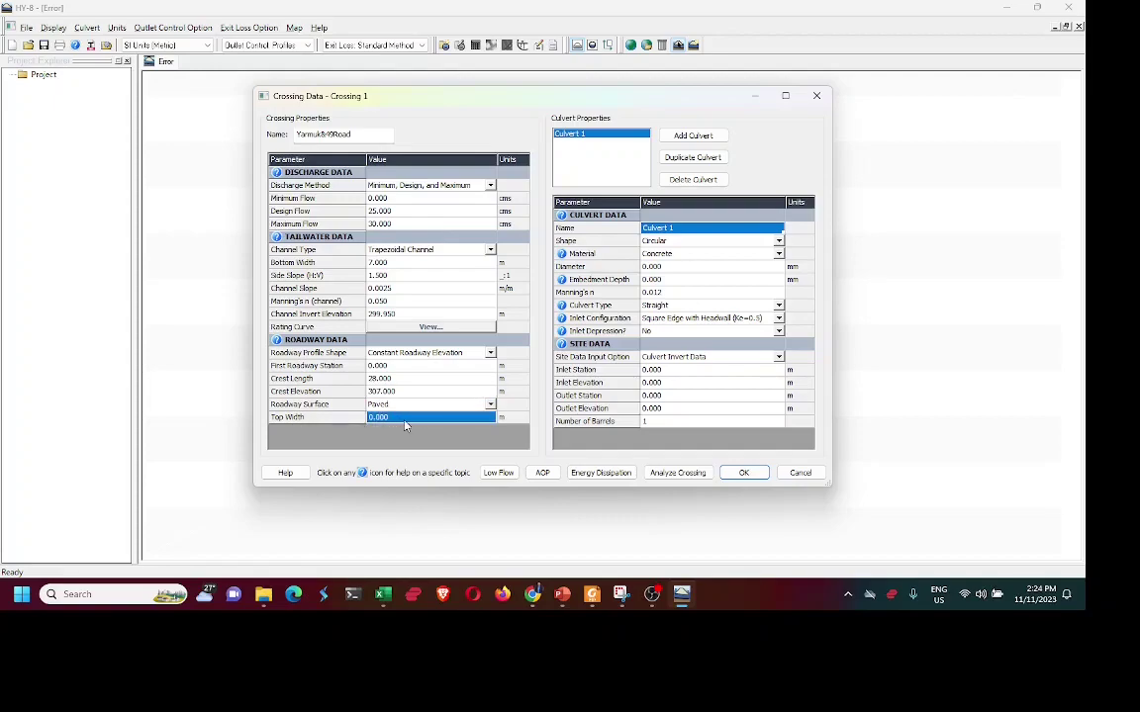
pyautogui.click(383, 598)
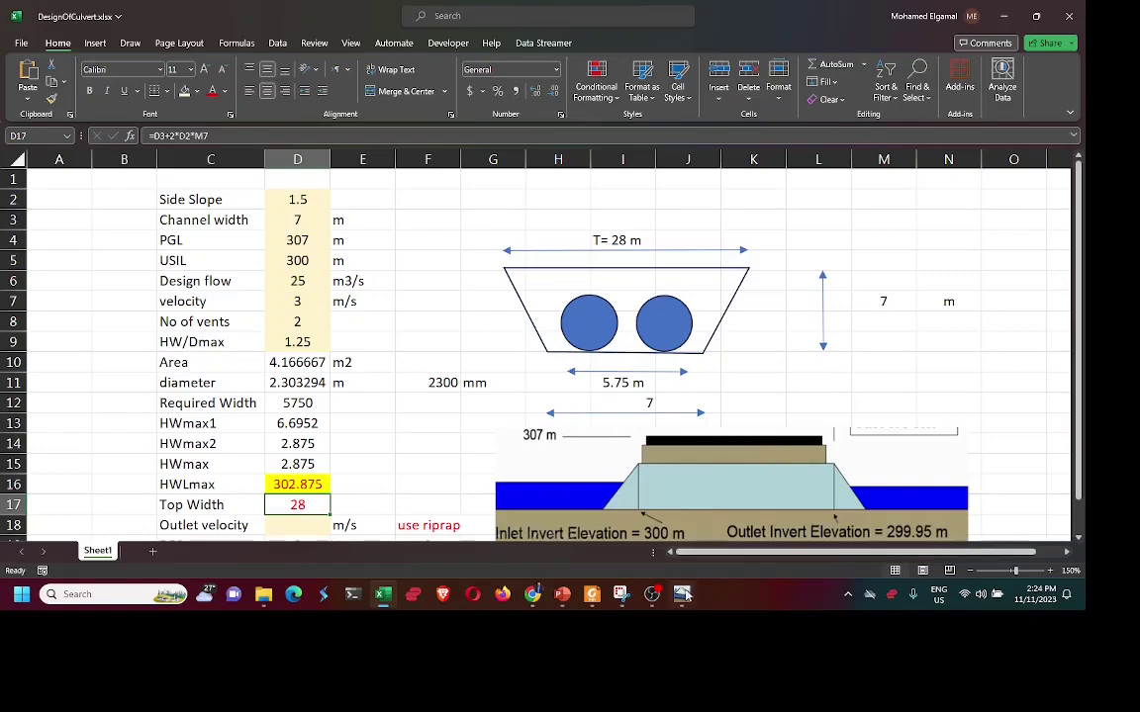
pyautogui.hotkey('alt', 'Tab')
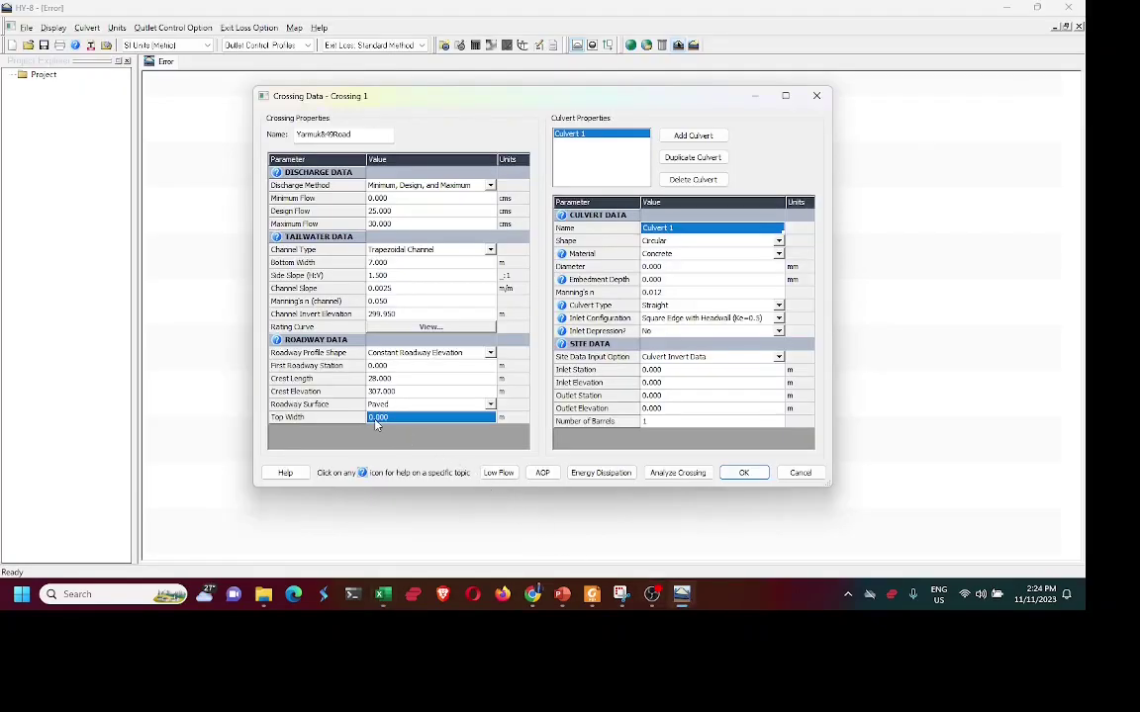
pyautogui.click(376, 420)
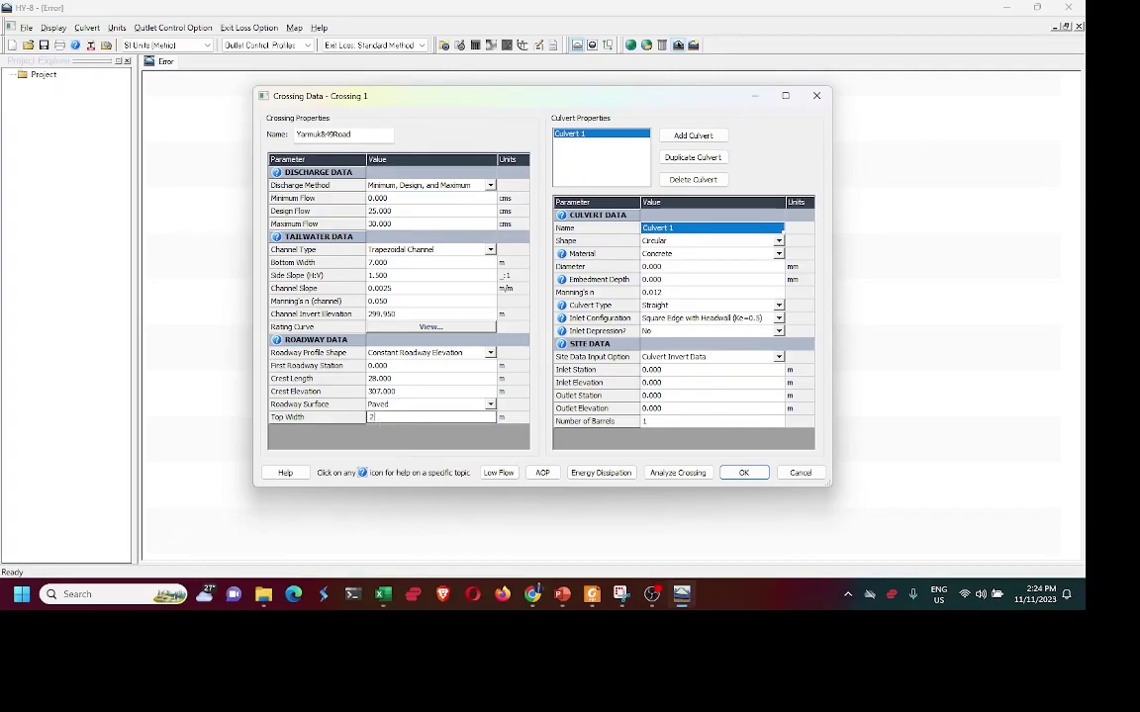
pyautogui.write('20')
# Give the circular concrete culvert a diameter of 2300 mm and 2 barrels
pyautogui.click(667, 269)
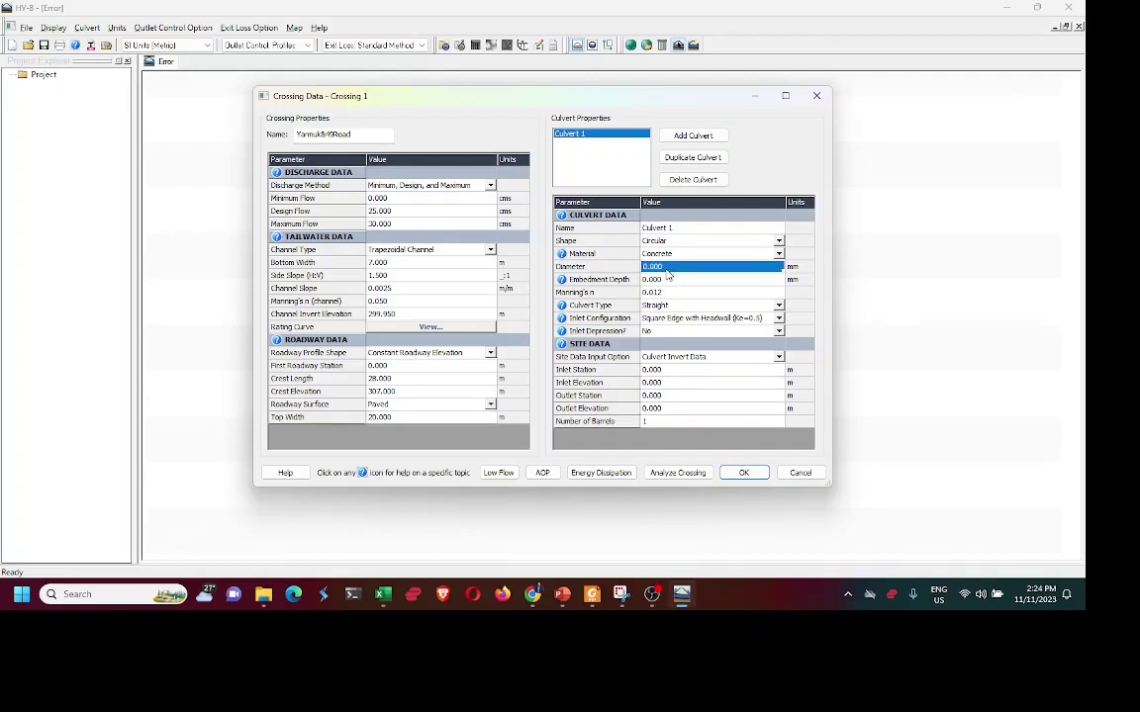
pyautogui.write('23')
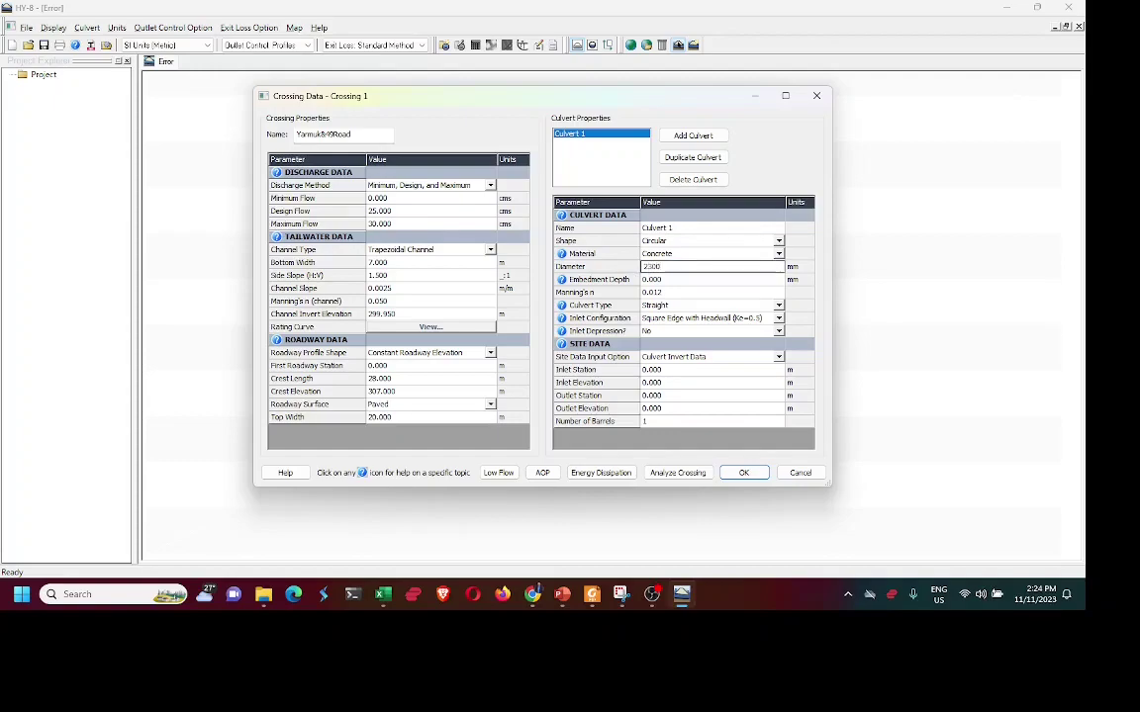
pyautogui.click(650, 423)
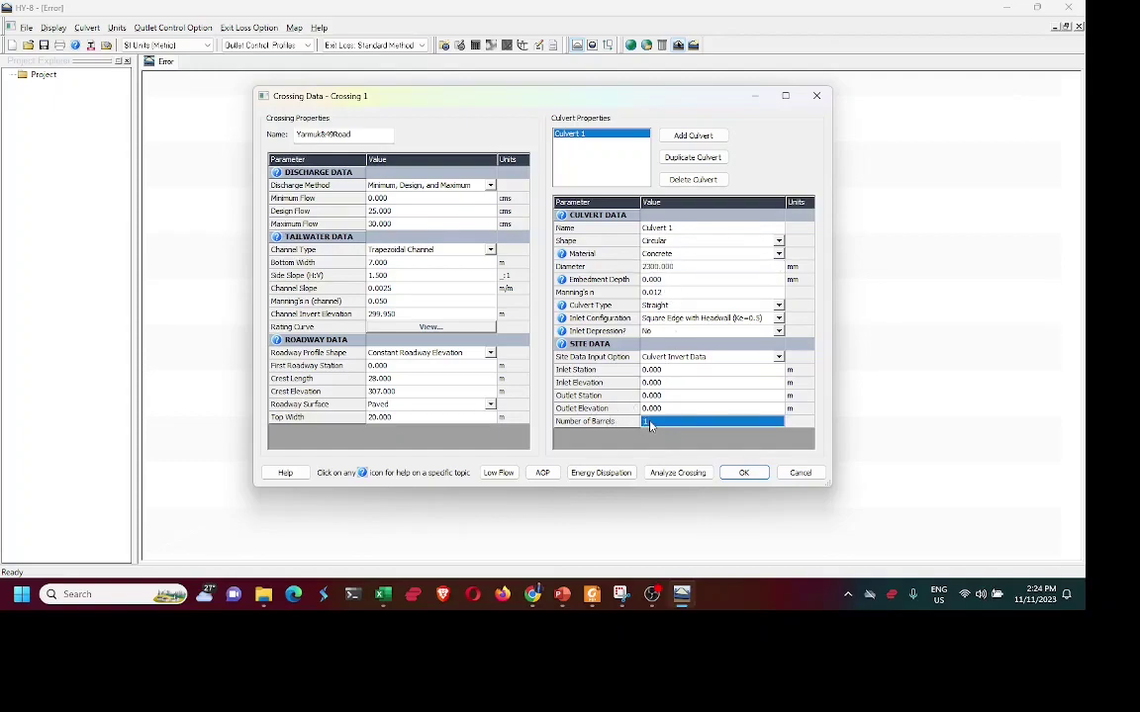
pyautogui.write('2')
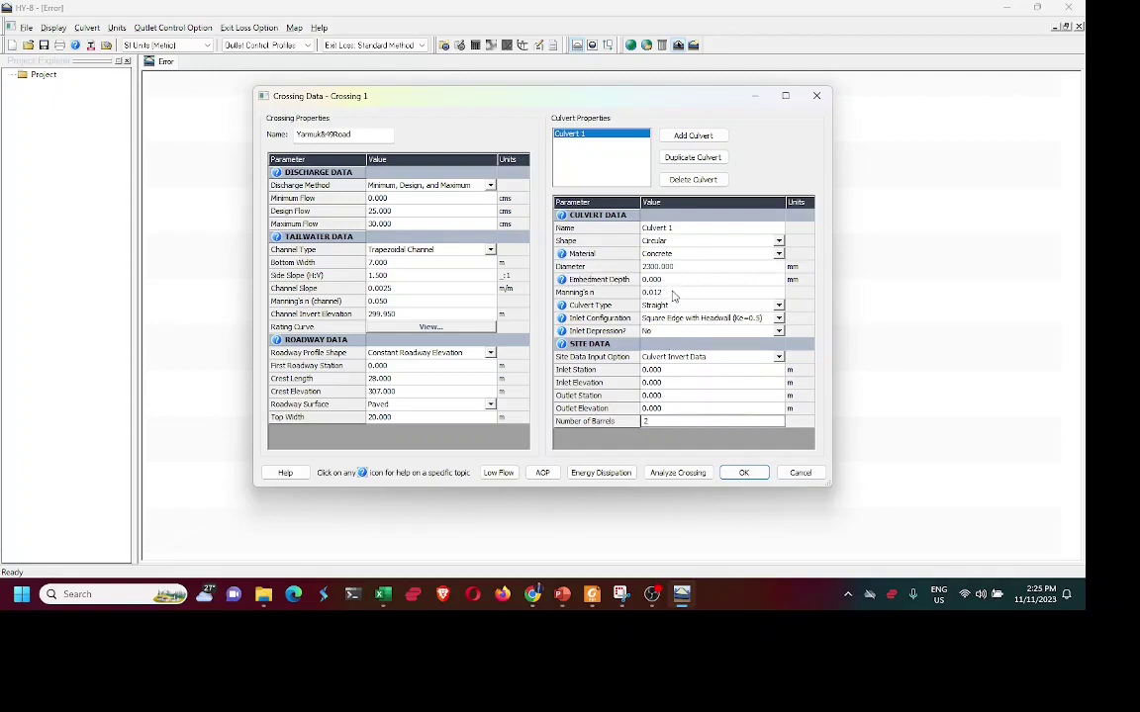
pyautogui.click(674, 294)
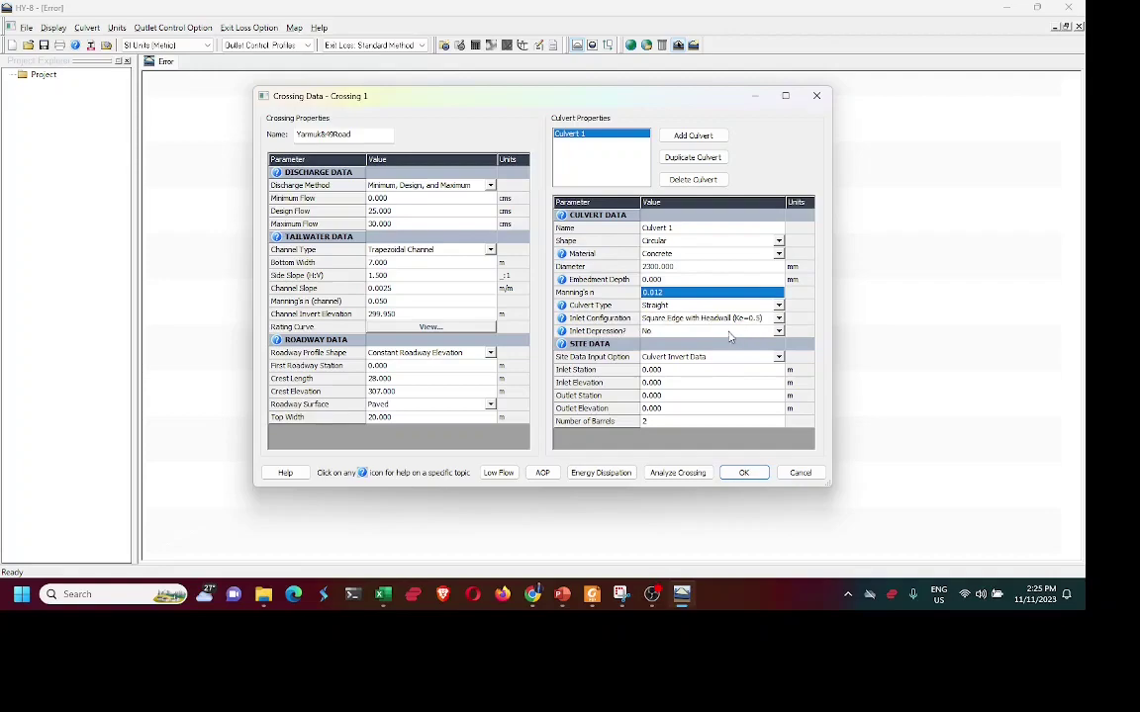
# Set the culvert's inlet elevation to 300 m and its outlet elevation to 299.95 m
pyautogui.click(676, 383)
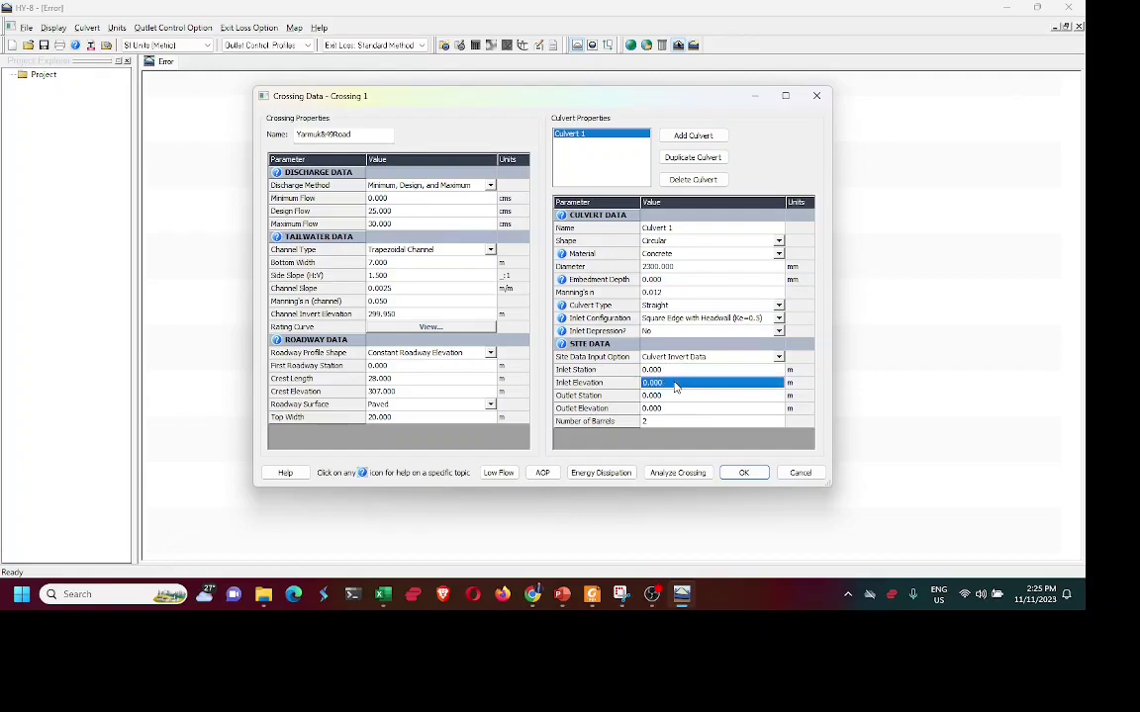
pyautogui.write('300')
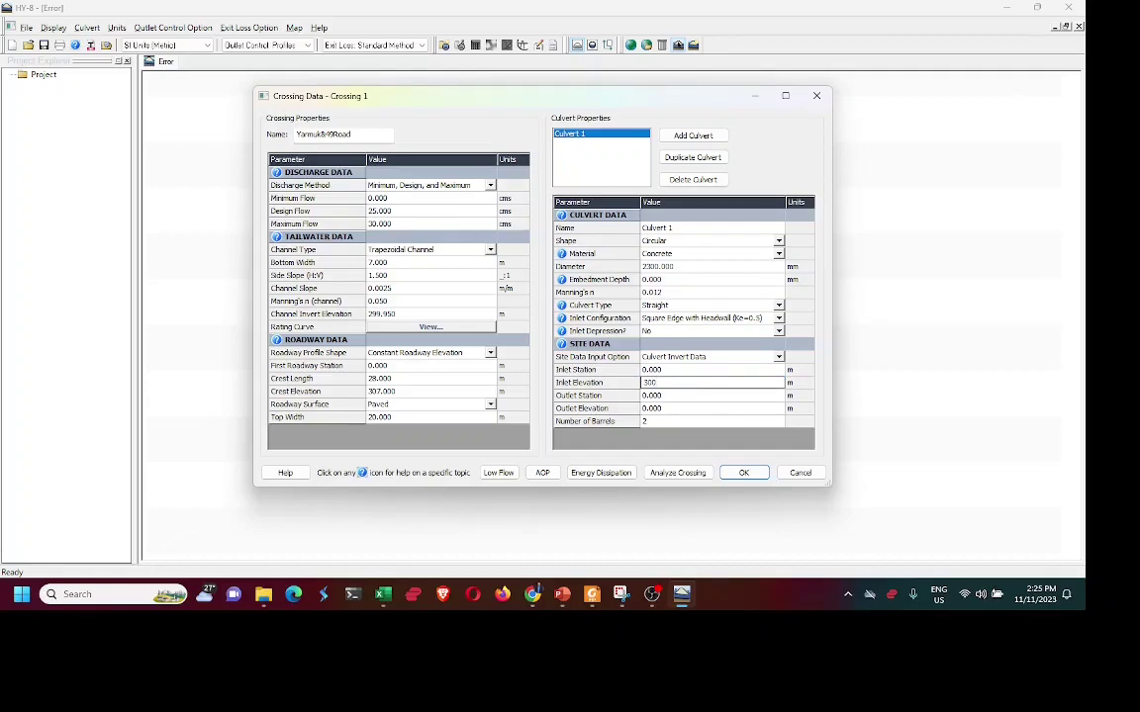
pyautogui.click(671, 409)
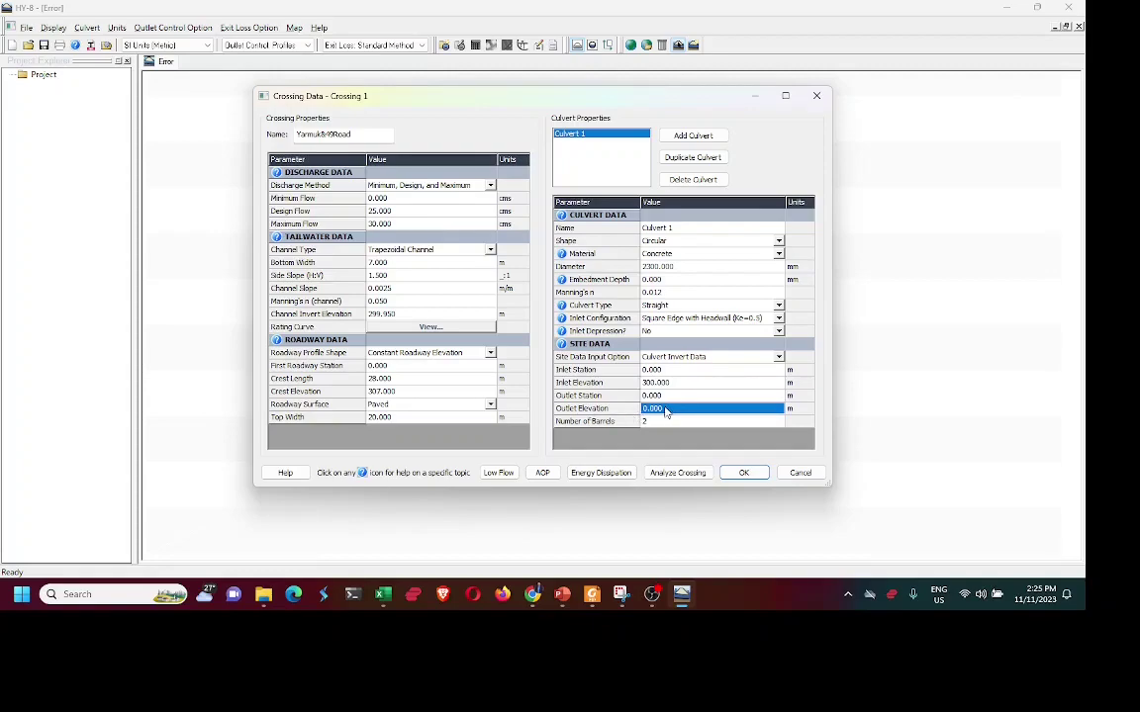
pyautogui.write('299.95')
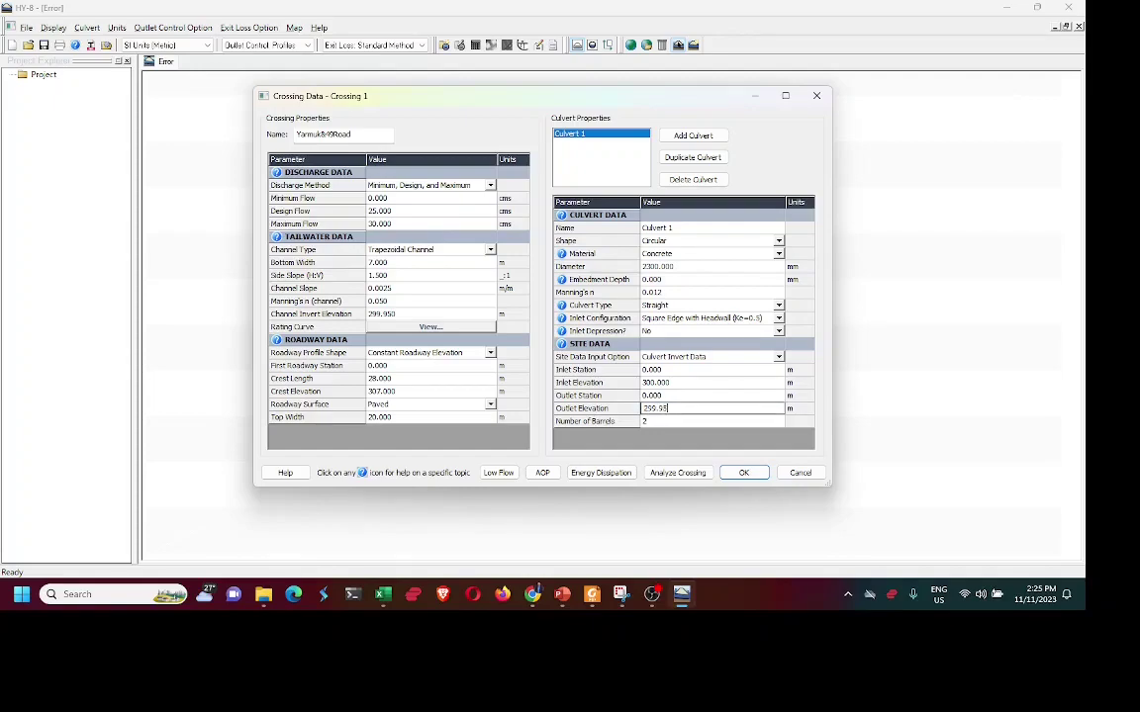
# Set the culvert's inlet station to 100 m and its outlet station to 120 m
pyautogui.hotkey('shift', 'Home')
pyautogui.click(400, 314)
pyautogui.click(674, 372)
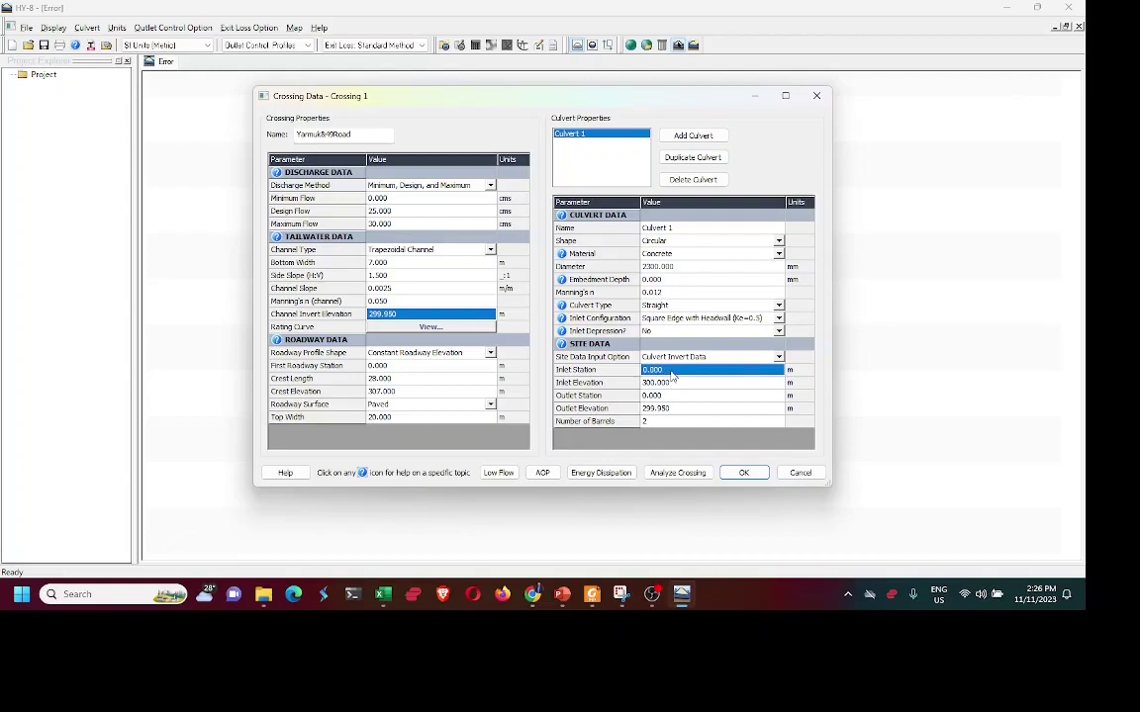
pyautogui.write('100')
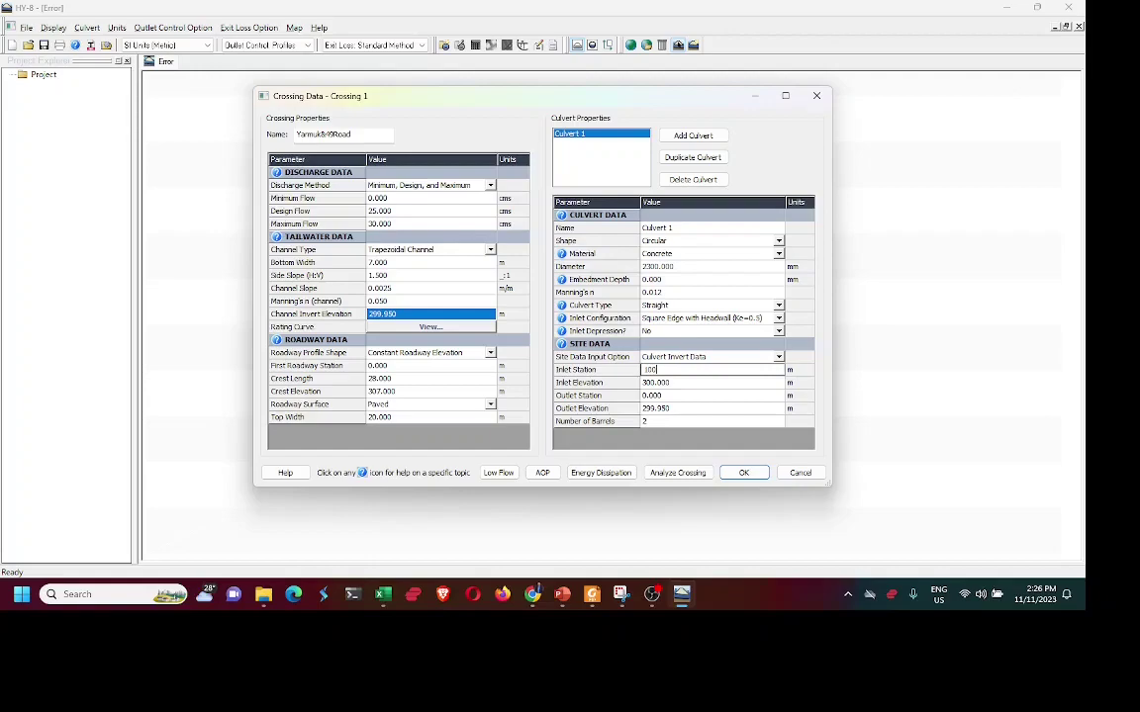
pyautogui.click(665, 397)
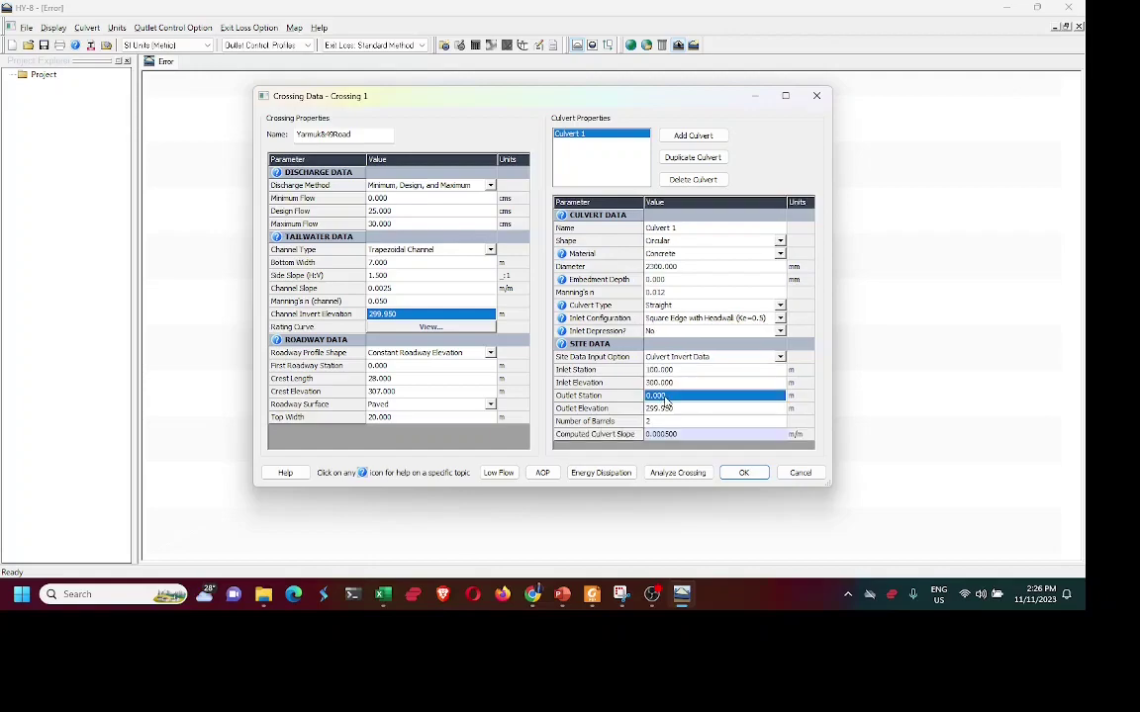
pyautogui.write('120')
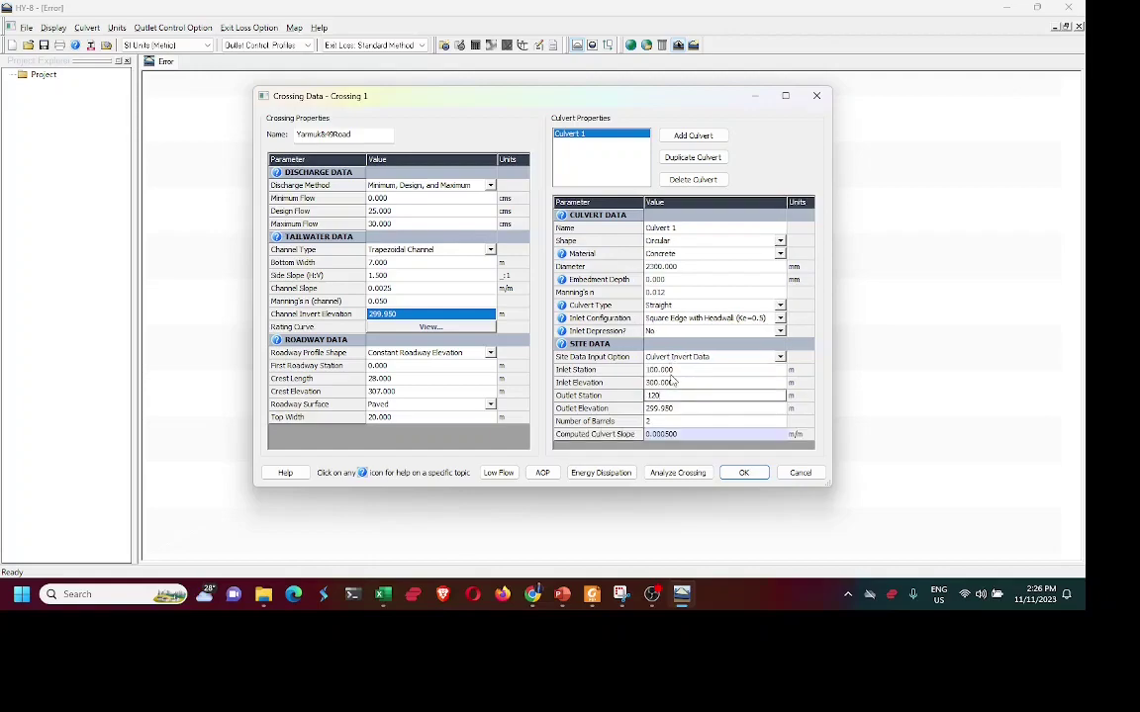
pyautogui.click(669, 371)
pyautogui.click(677, 396)
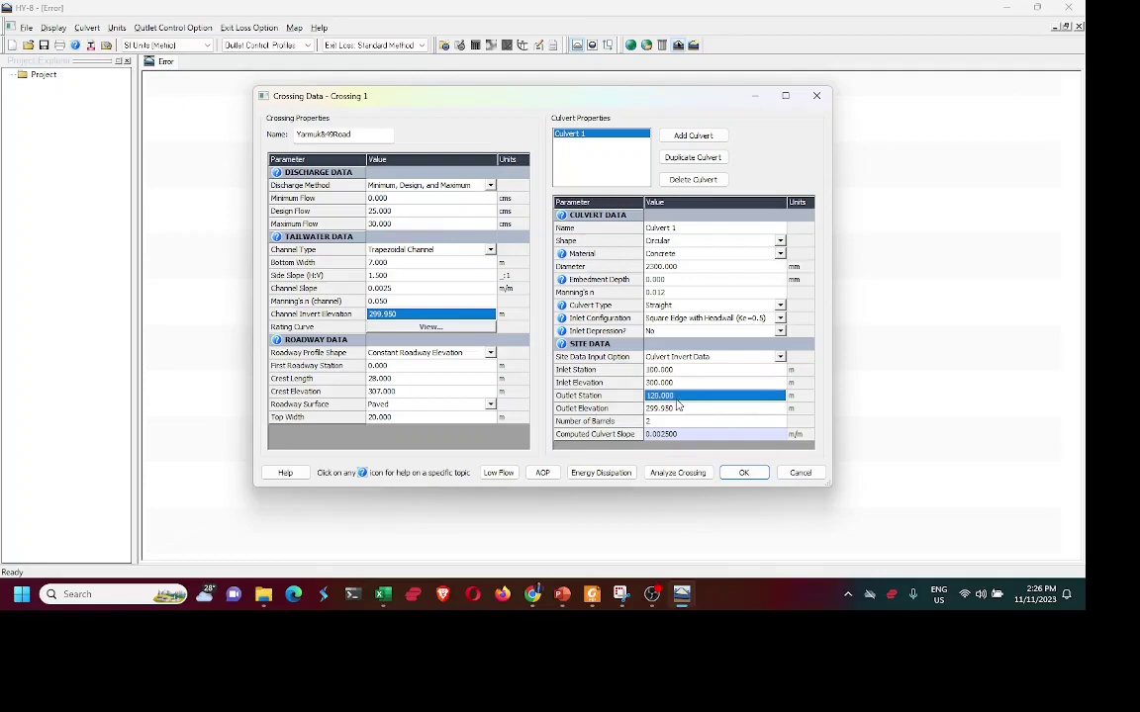
# Check the culvert stations against the roadway top width and run the crossing analysis
pyautogui.click(403, 418)
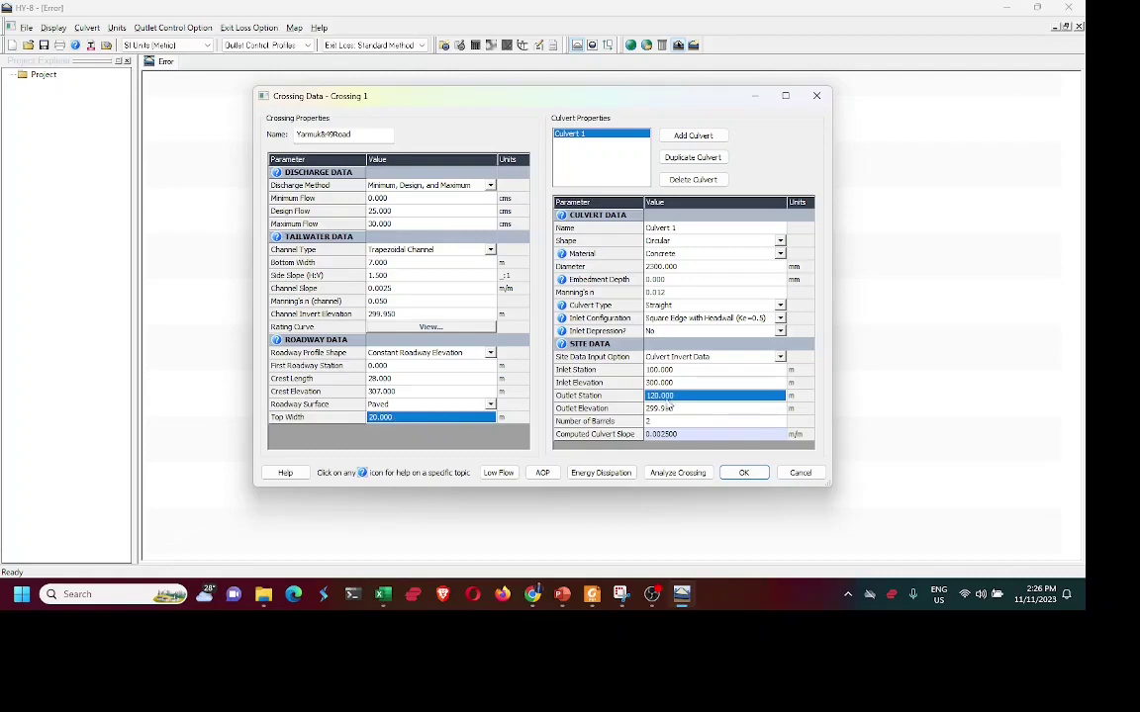
pyautogui.click(682, 373)
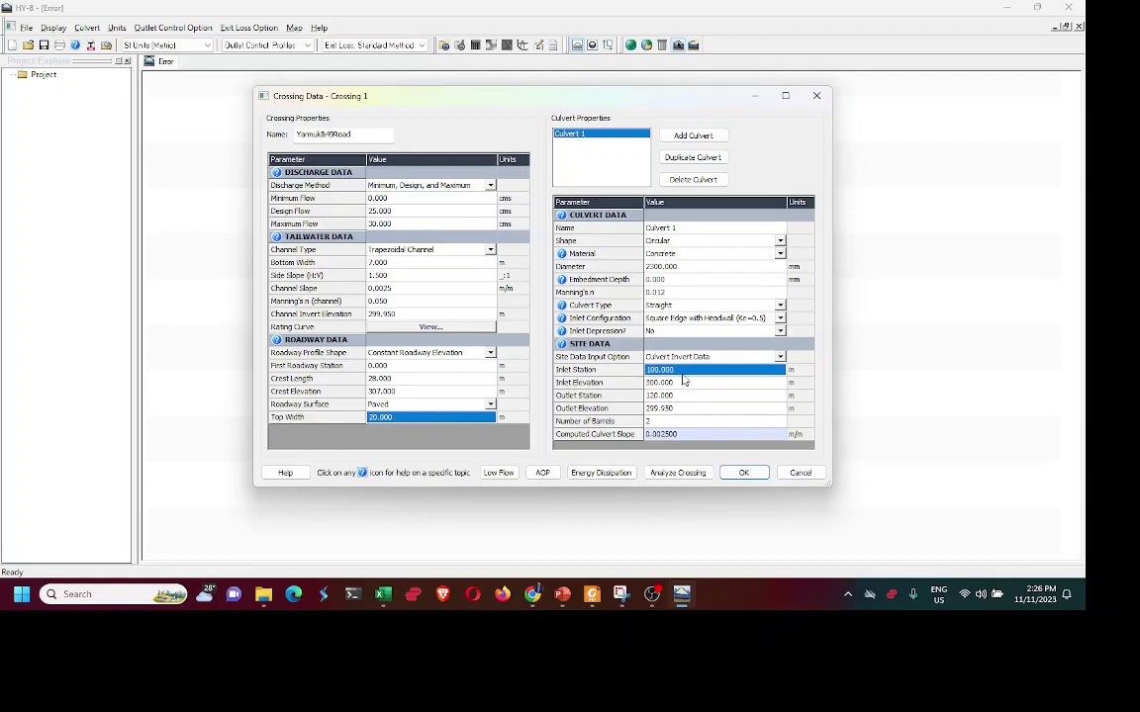
pyautogui.click(683, 383)
pyautogui.click(688, 373)
pyautogui.click(681, 473)
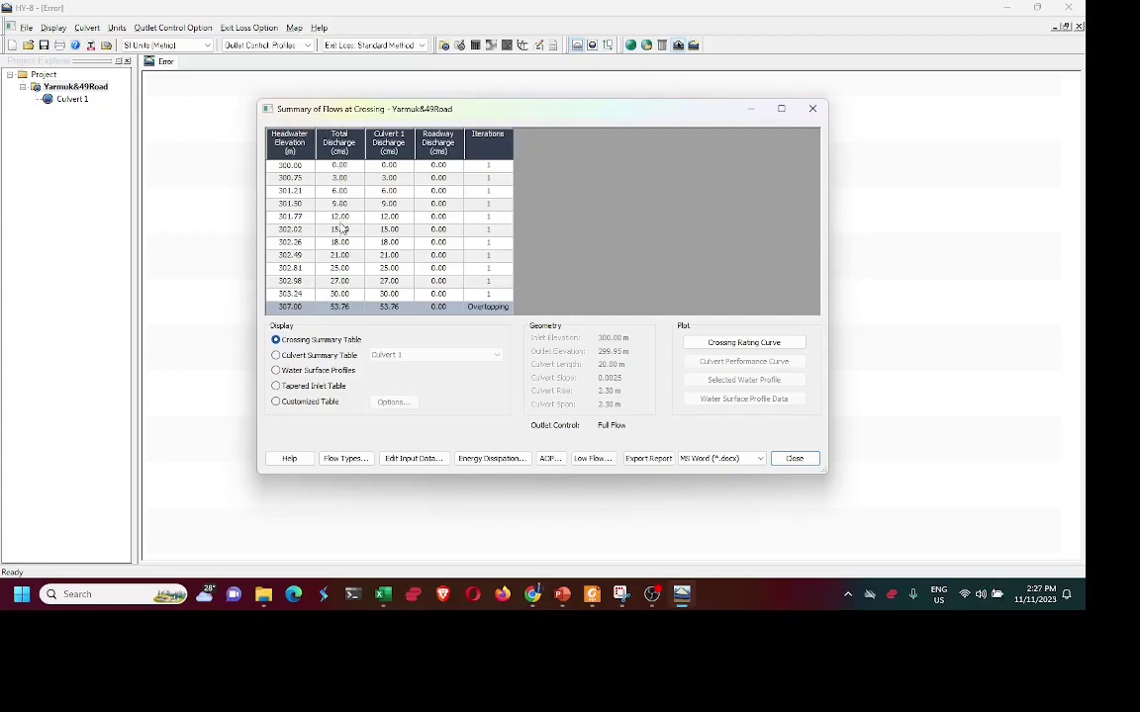
# Examine the headwater elevation, culvert discharge and roadway discharge for the 25 cms design flow in the crossing summary
pyautogui.click(336, 271)
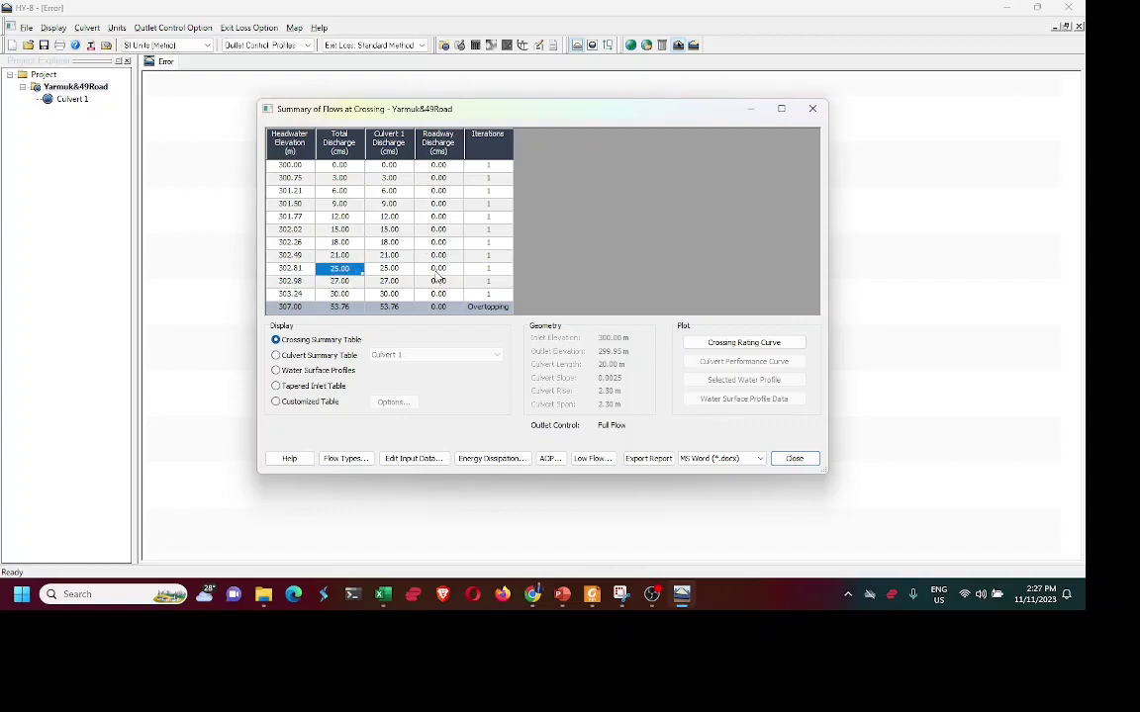
pyautogui.click(438, 270)
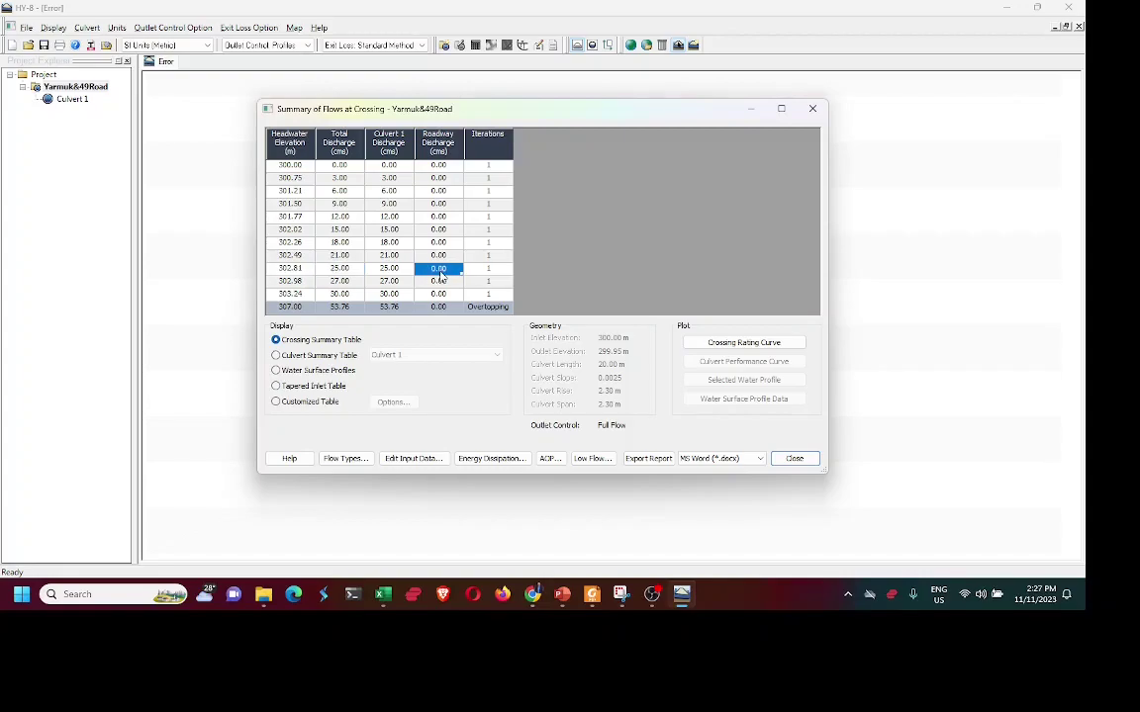
pyautogui.click(389, 271)
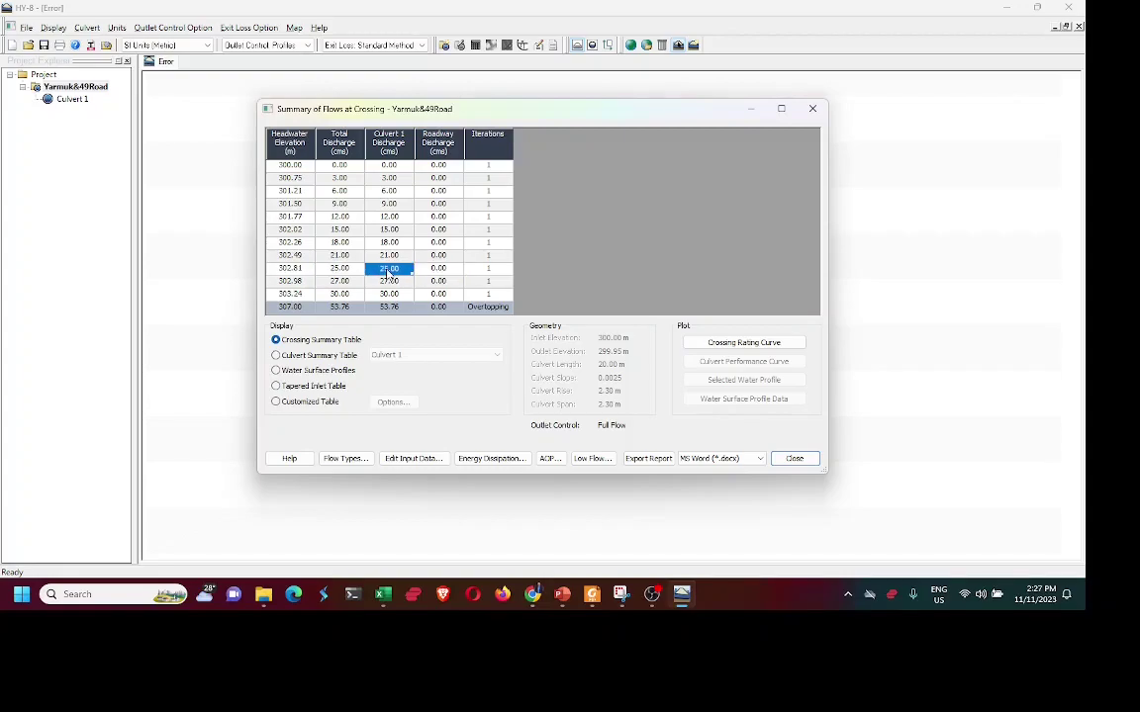
pyautogui.click(306, 271)
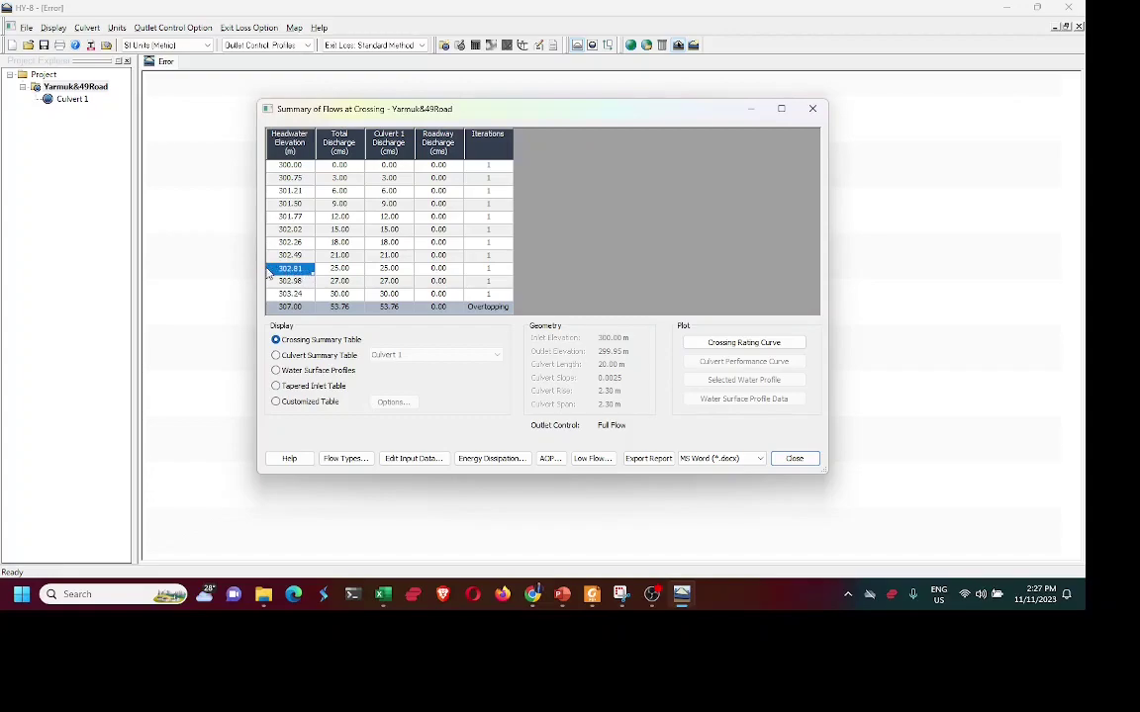
pyautogui.click(339, 273)
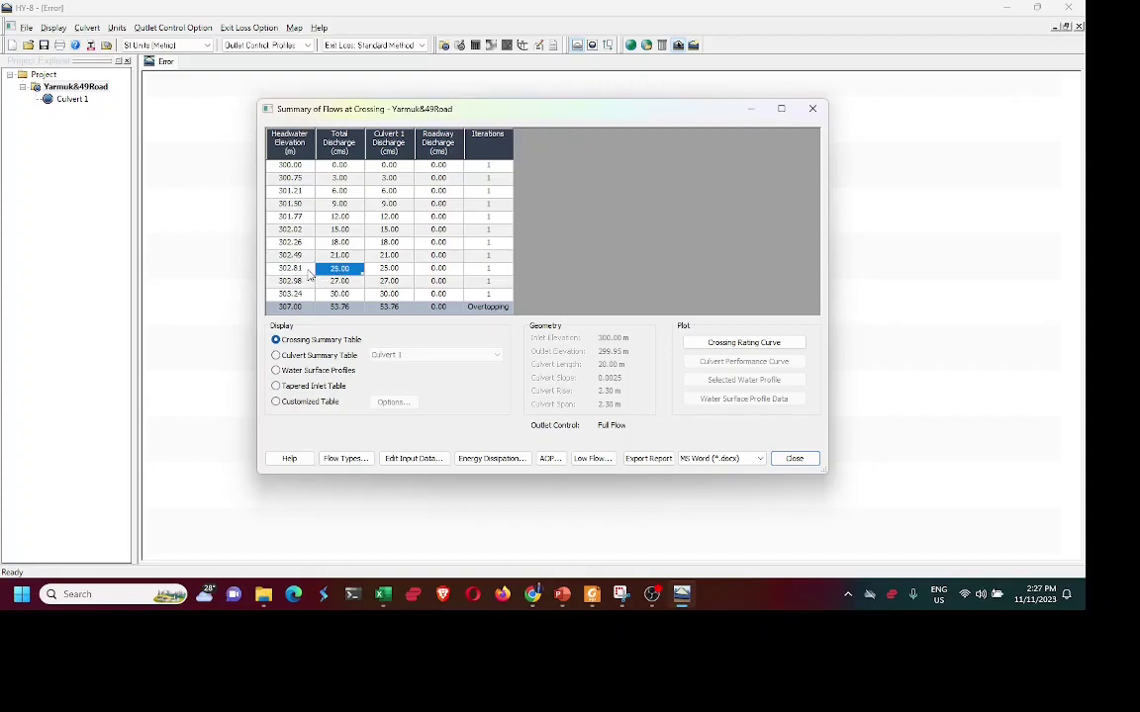
pyautogui.click(308, 272)
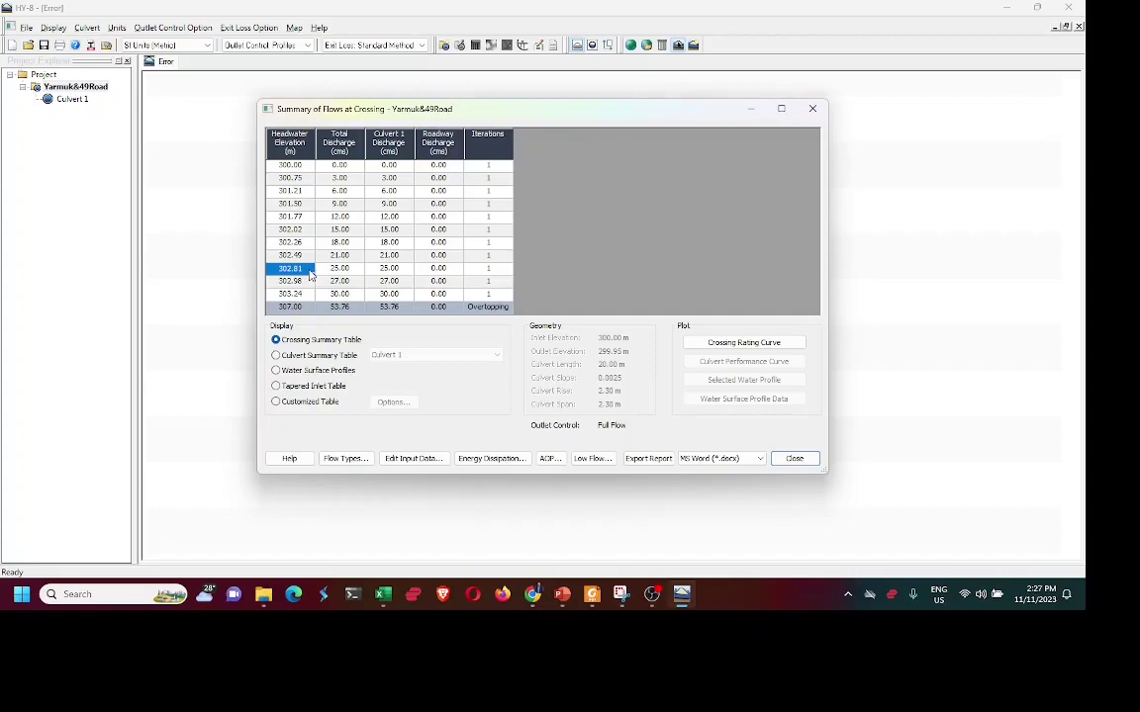
# Switch to the DesignOfCulvert Excel workbook and check the maximum headwater level (HWLmax) against the computed headwater elevation
pyautogui.click(386, 600)
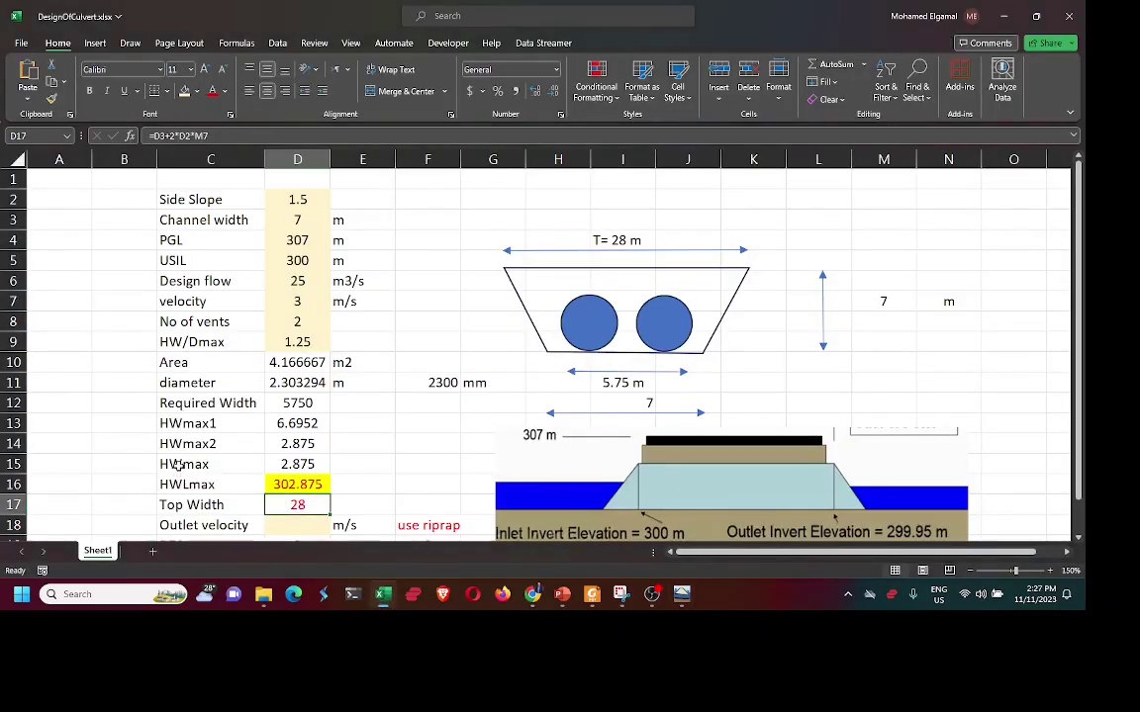
pyautogui.click(186, 485)
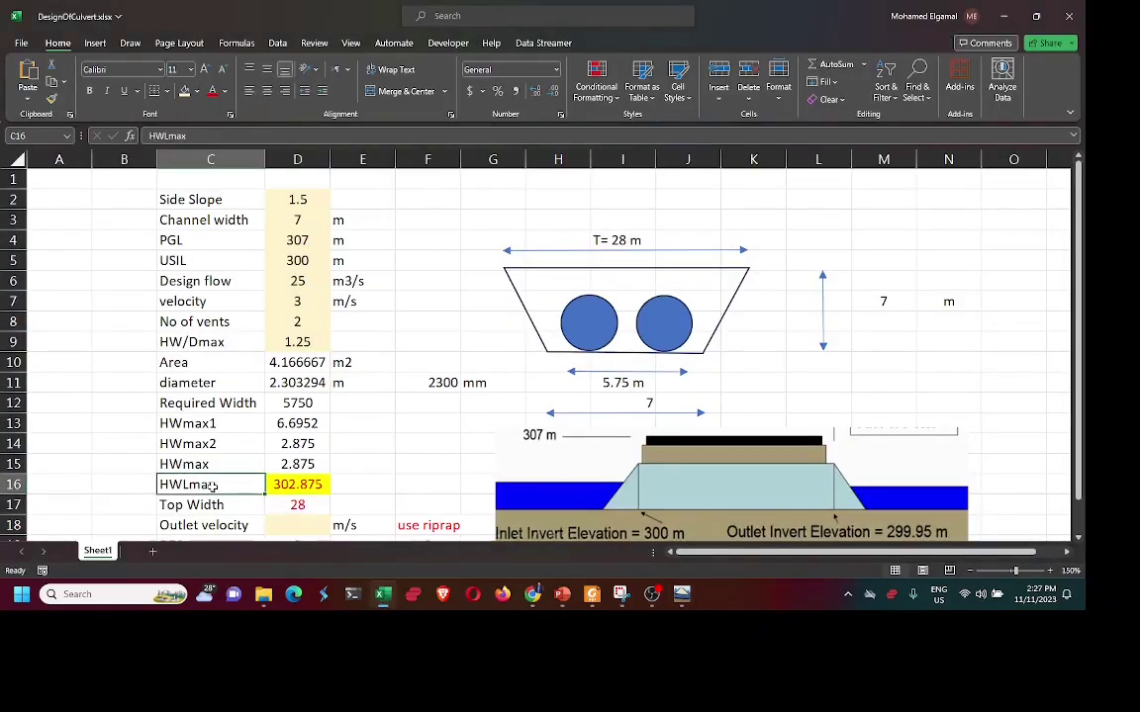
pyautogui.click(301, 489)
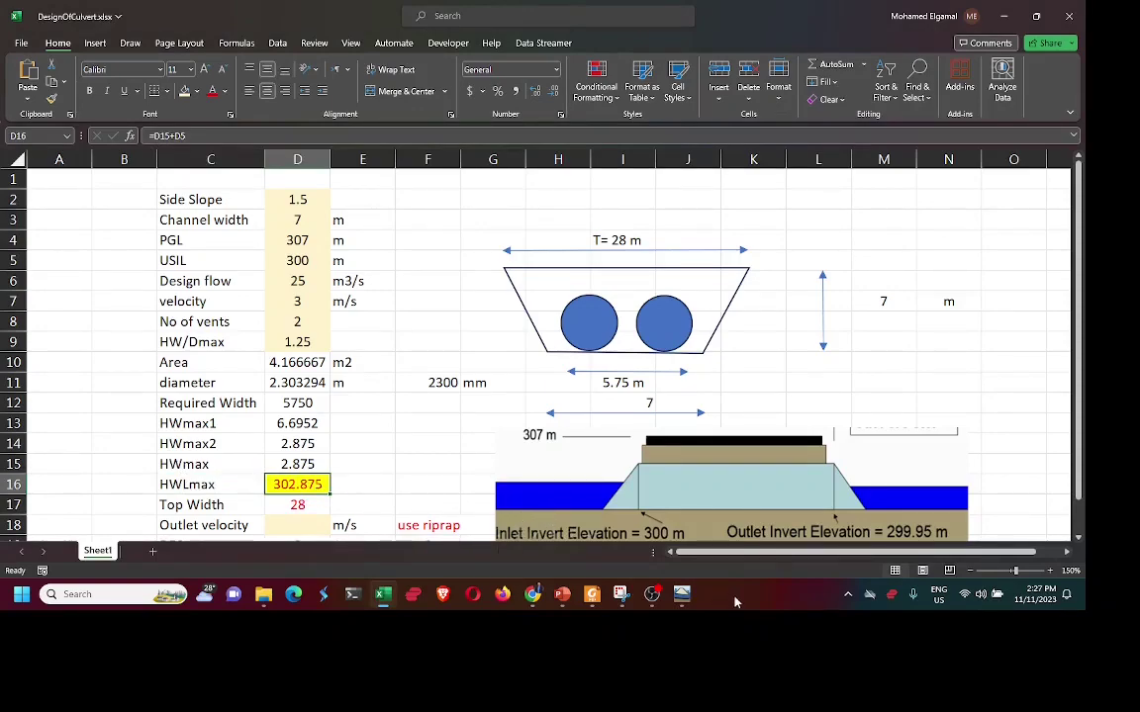
# Return to HY-8 and display the Culvert Summary Table to read the outlet velocity at the 25 cms design flow
pyautogui.click(683, 595)
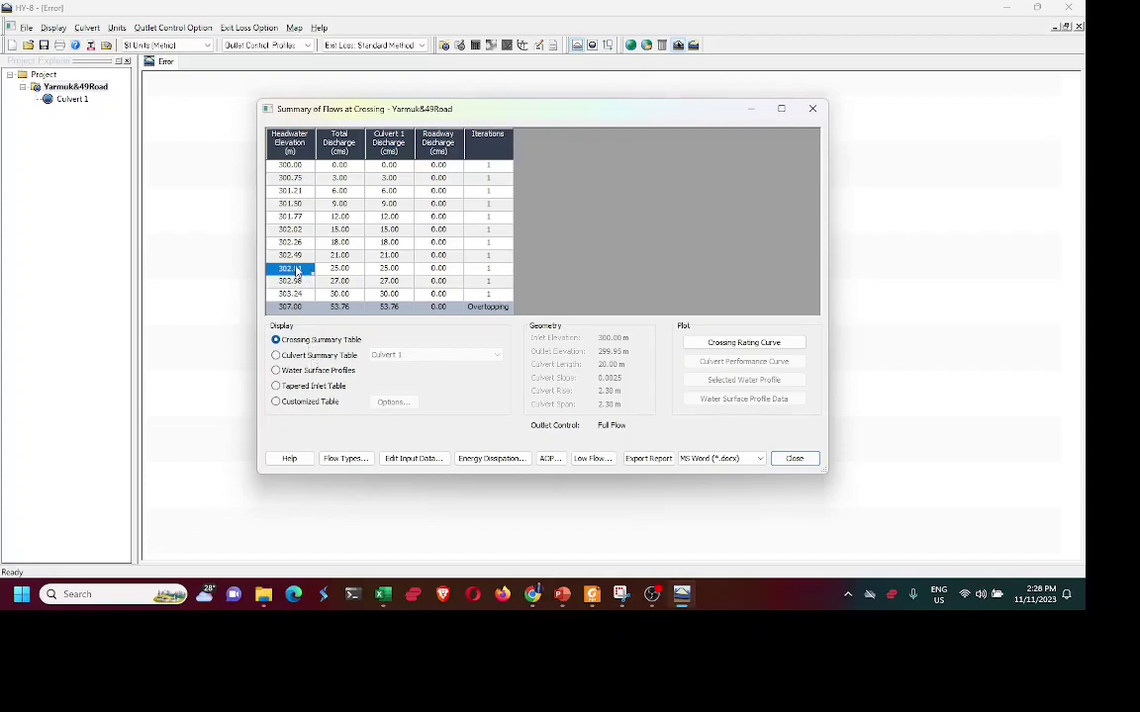
pyautogui.click(299, 358)
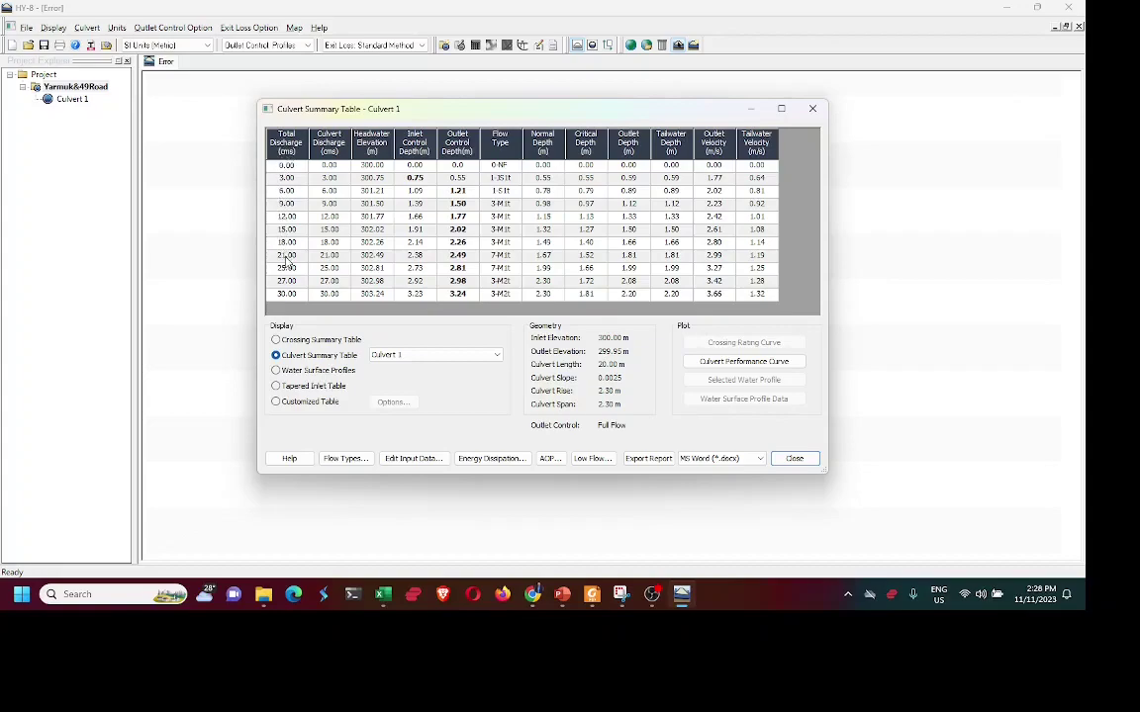
pyautogui.click(288, 269)
pyautogui.click(712, 269)
# Enter an outlet velocity of 3.27 m/s in the DesignOfCulvert Excel workbook and check the outlet protection recommendation and D50
pyautogui.moveTo(390, 598)
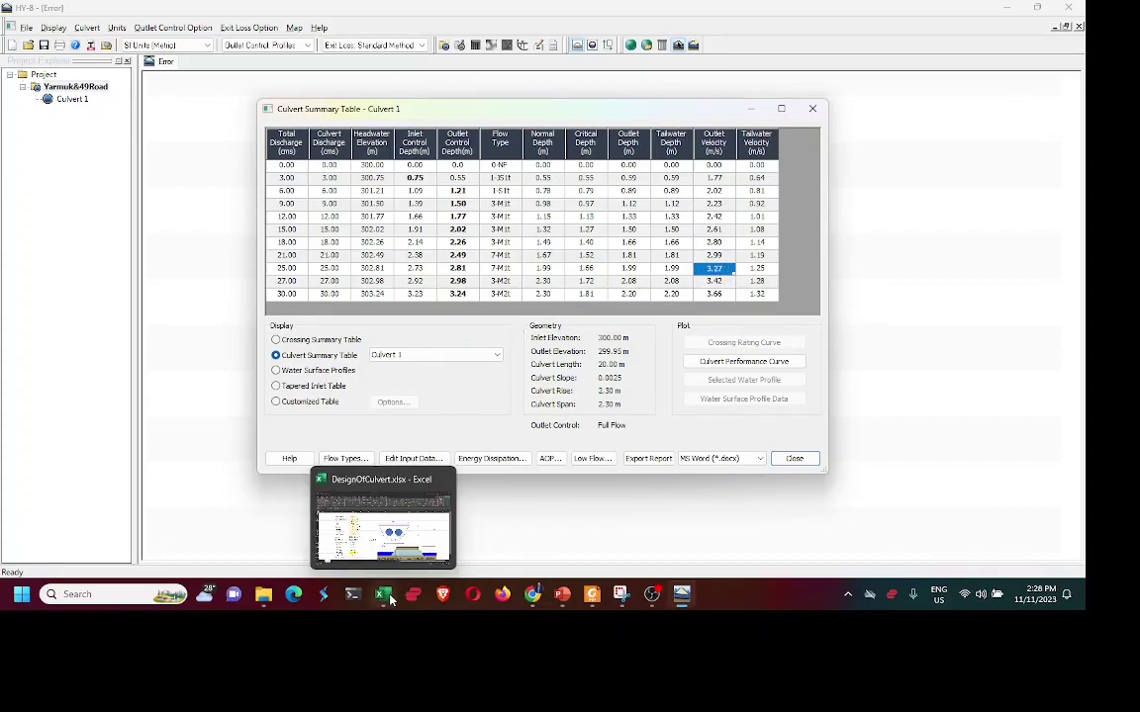
pyautogui.click(391, 598)
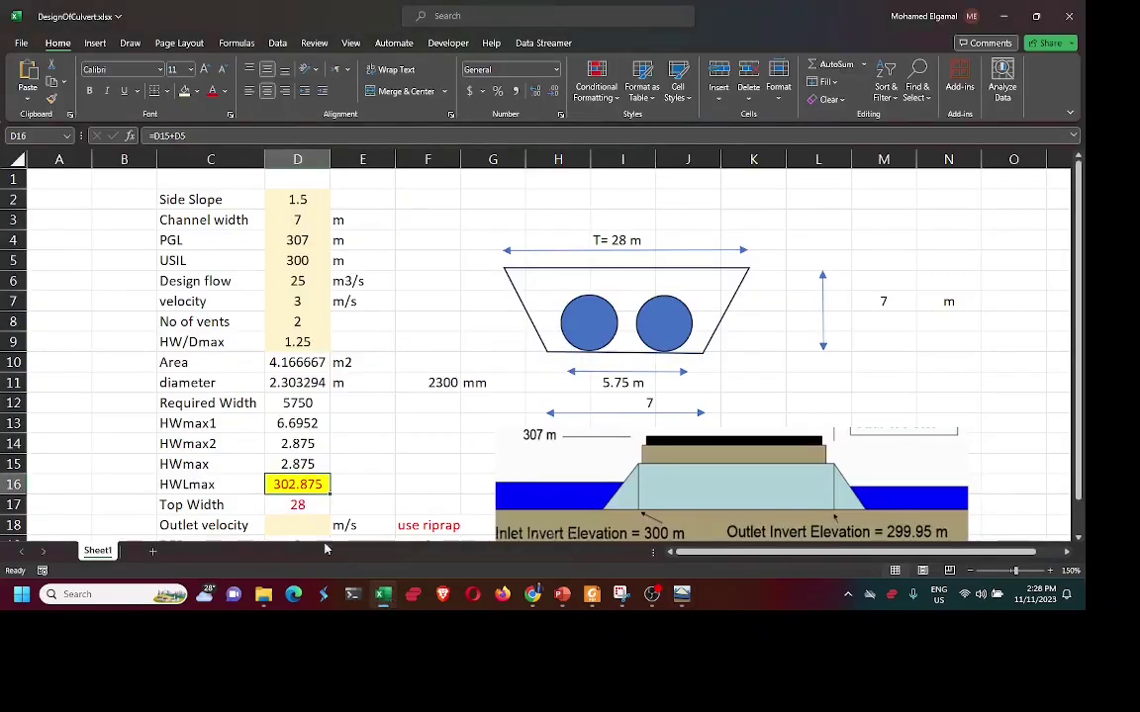
pyautogui.scroll(-1, 214, 461)
pyautogui.click(215, 462)
pyautogui.click(297, 464)
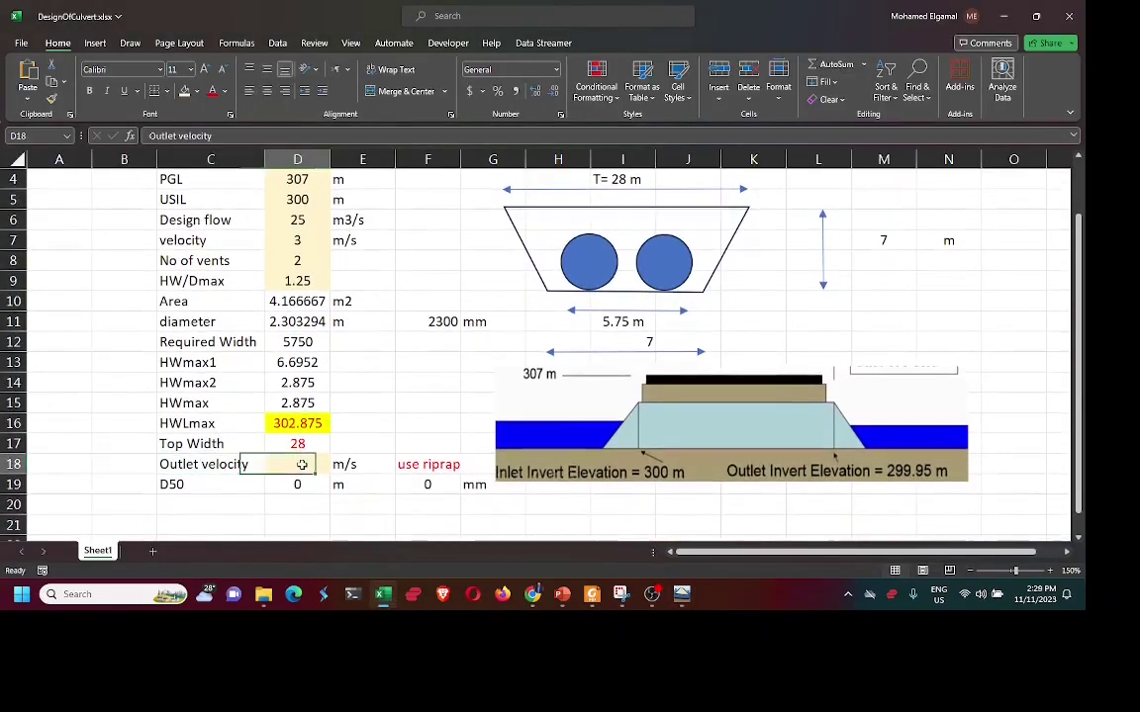
pyautogui.write('3')
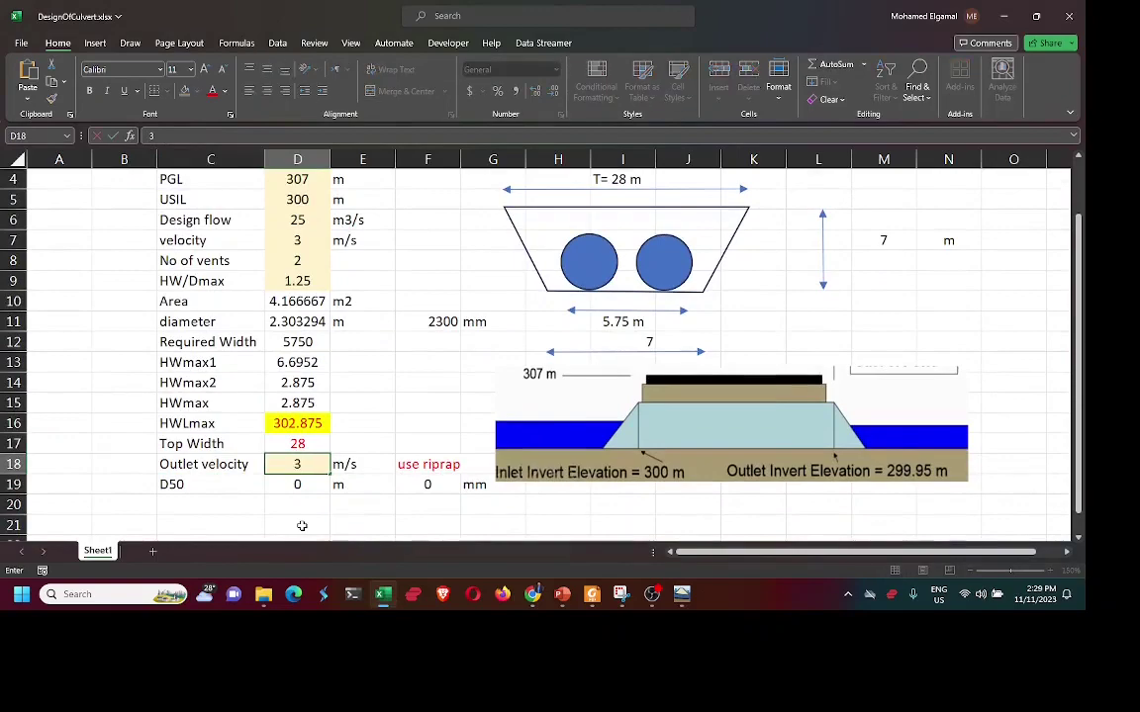
pyautogui.write('.27')
pyautogui.press('Return')
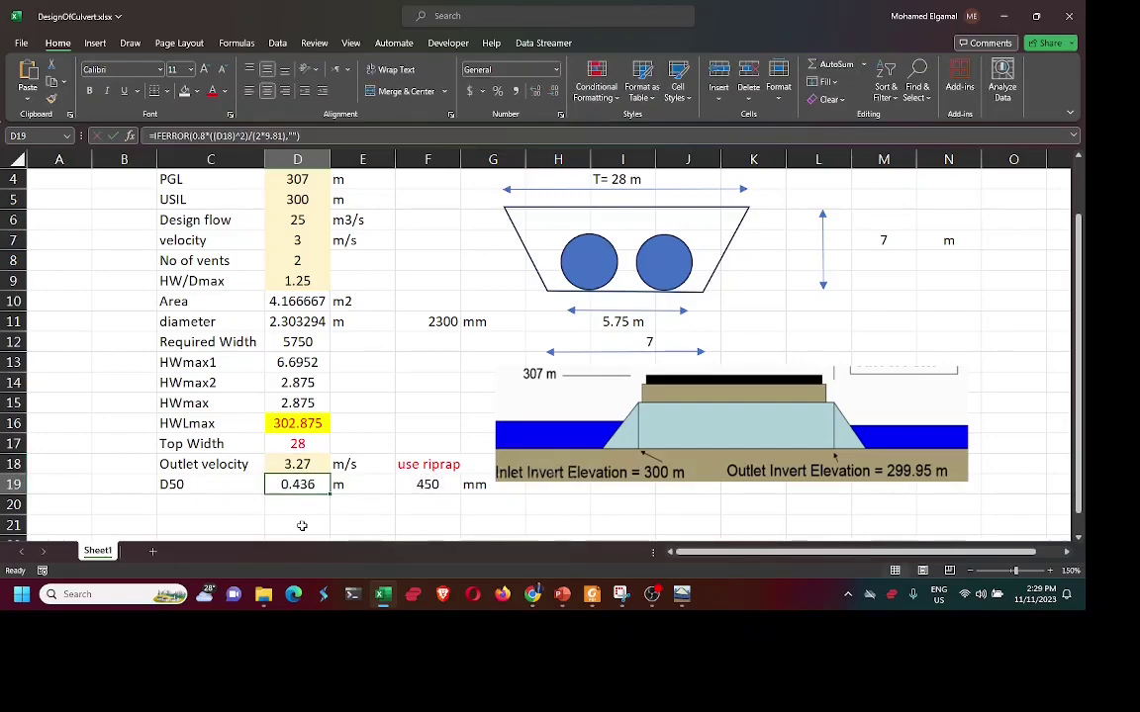
pyautogui.click(420, 467)
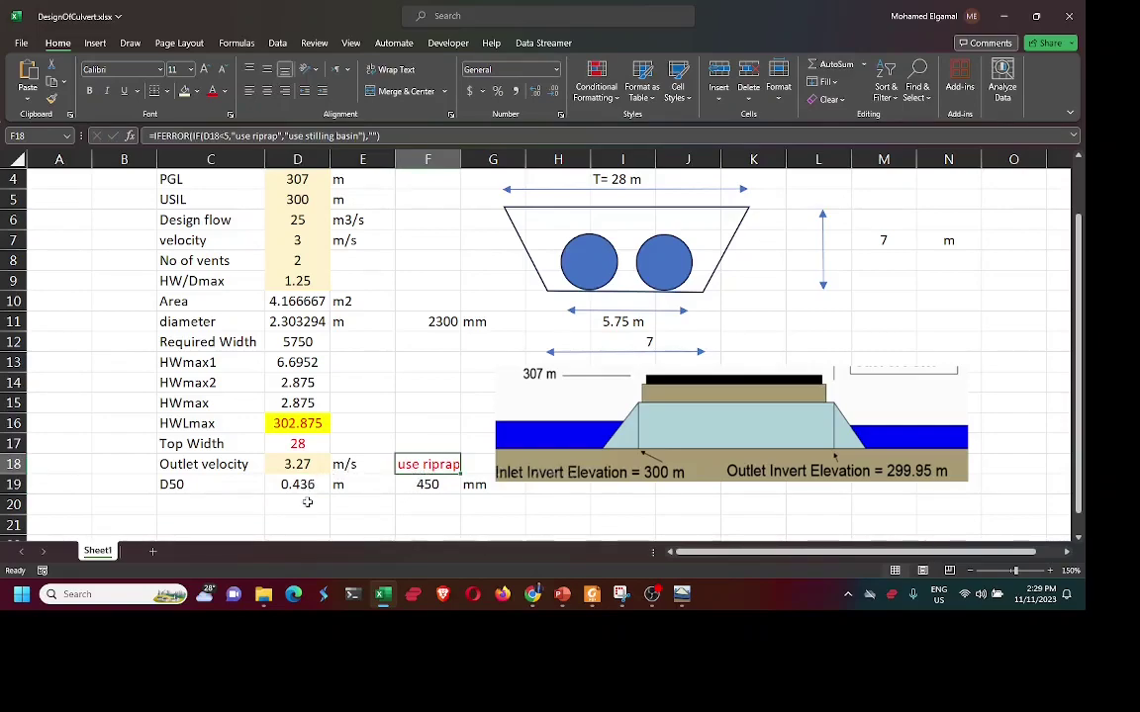
pyautogui.click(187, 485)
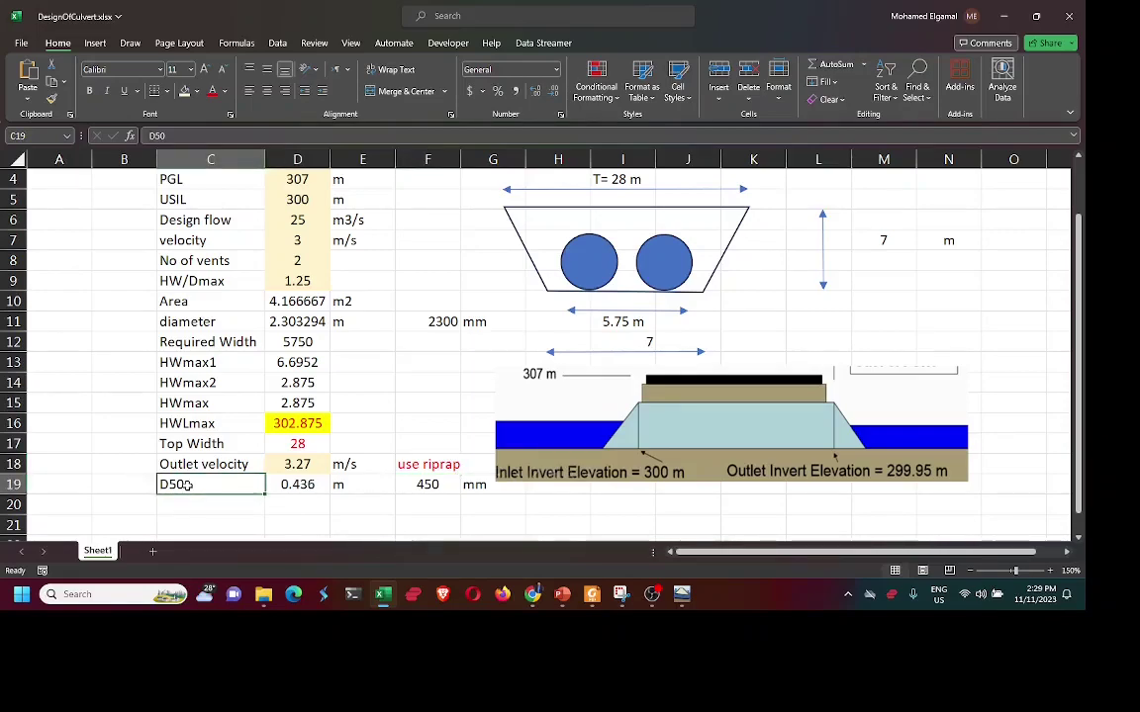